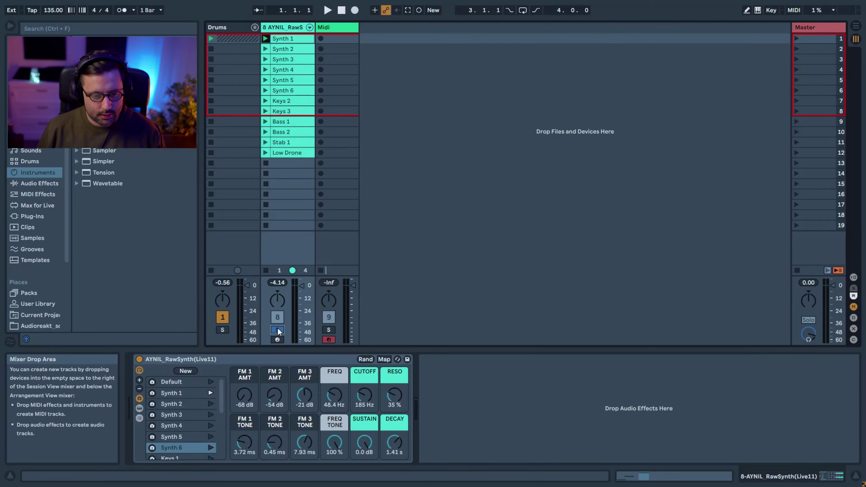
Start playback, unsolo the AYNIL_RawSynth track and switch it to the Synth 2 macro variation
key("space")
left_click(277, 329)
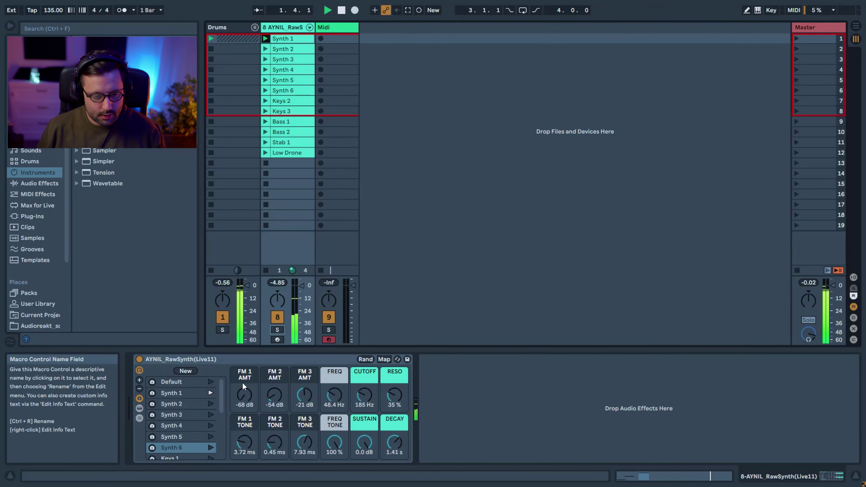
left_click(211, 404)
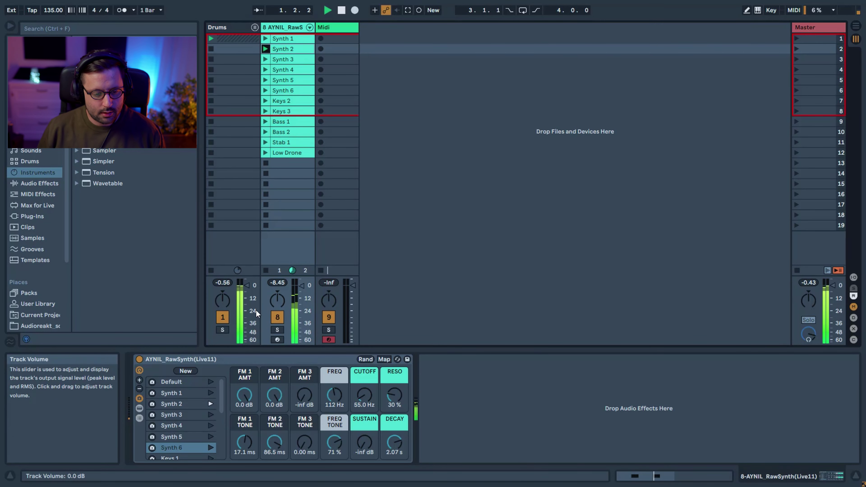
left_click(171, 404)
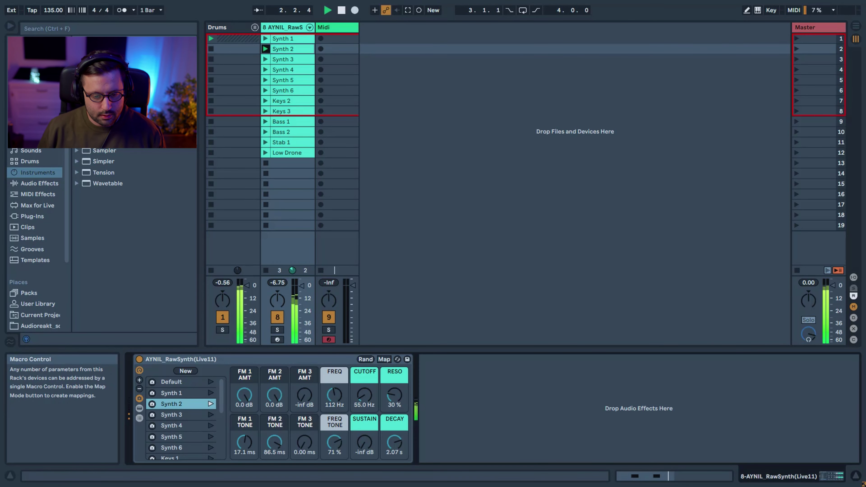
Play the Synth 3 variation and vary its Freq Tone and Cutoff macros
left_click(210, 414)
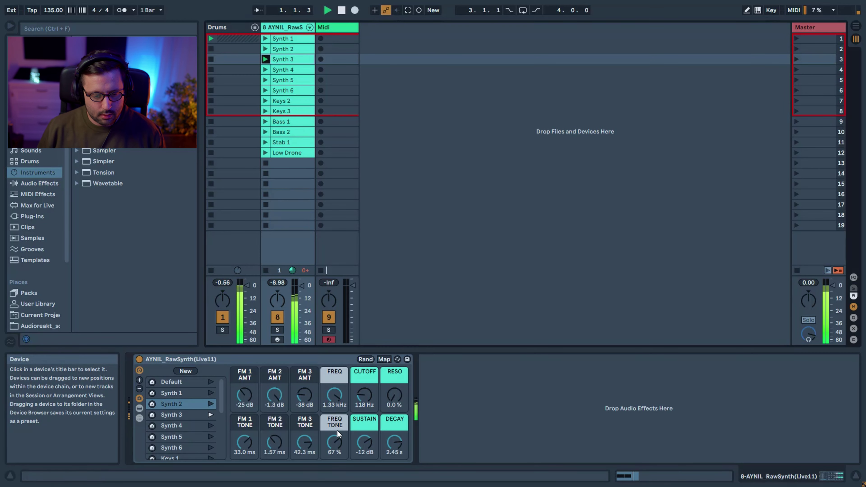
mouse_move(337, 446)
left_mouse_down()
mouse_move(337, 455)
mouse_move(337, 416)
mouse_move(335, 452)
left_mouse_up()
mouse_move(364, 400)
left_mouse_down()
mouse_move(364, 390)
mouse_move(361, 398)
left_mouse_up()
key("space")
Play the Synth 4 clip, select its macro variation and vary its Freq Tone and Cutoff
left_click(265, 70)
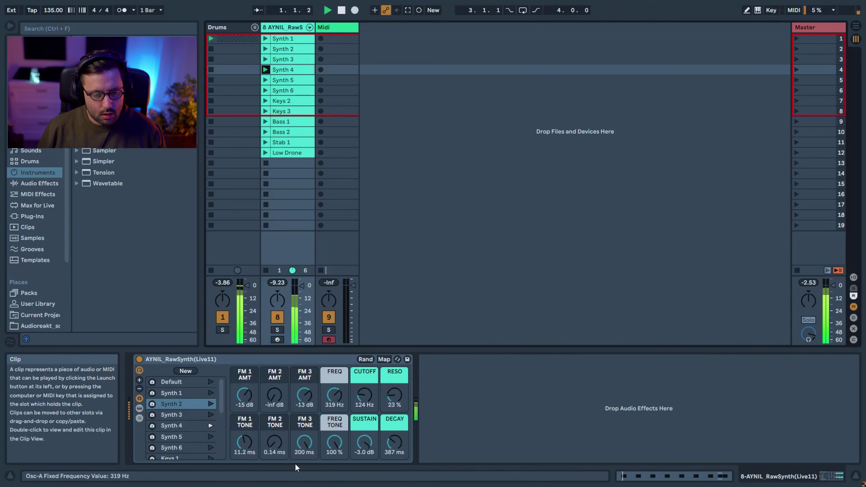
left_click(193, 422)
mouse_move(338, 445)
left_mouse_down()
mouse_move(338, 464)
mouse_move(338, 443)
left_mouse_up()
left_click_drag(364, 405, 395, 391)
Play the Synth 5 clip, set its Cutoff to 67.4 Hz and sweep Freq Tone, ending at 100 %
left_click(266, 79)
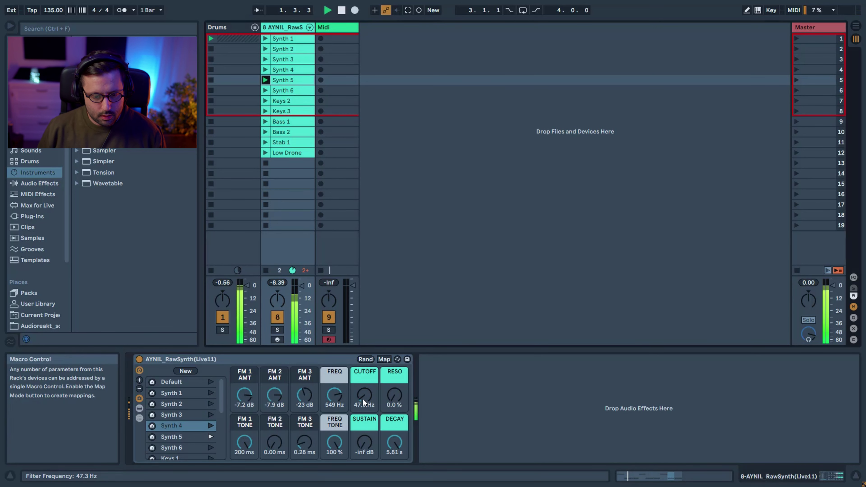
left_click_drag(364, 402, 364, 395)
mouse_move(334, 442)
left_mouse_down()
mouse_move(334, 451)
mouse_move(335, 430)
left_mouse_up()
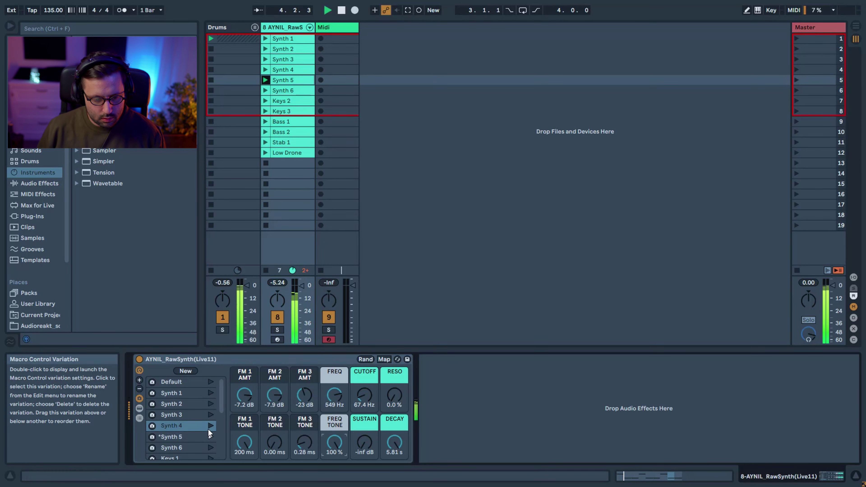
Play the Synth 6 variation and sweep its Cutoff and Freq Tone macros back and forth
scroll(211, 431, "down", 3)
left_click(211, 401)
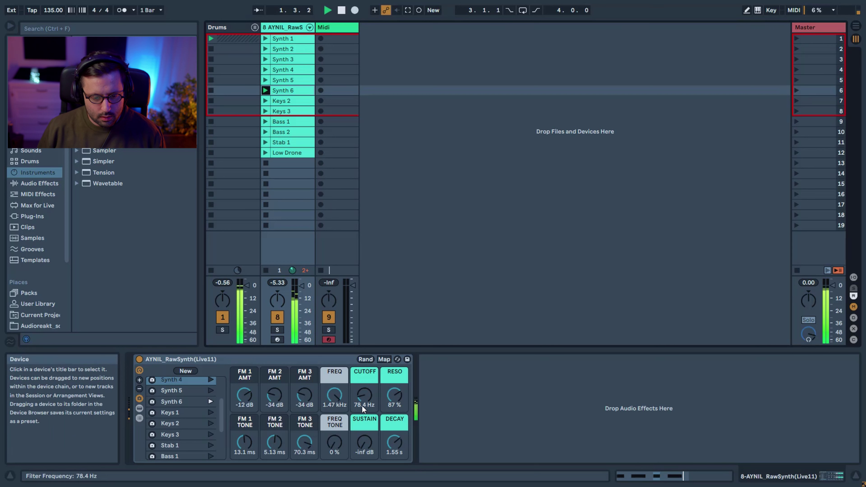
left_click_drag(362, 405, 363, 411)
left_click_drag(341, 441, 341, 437)
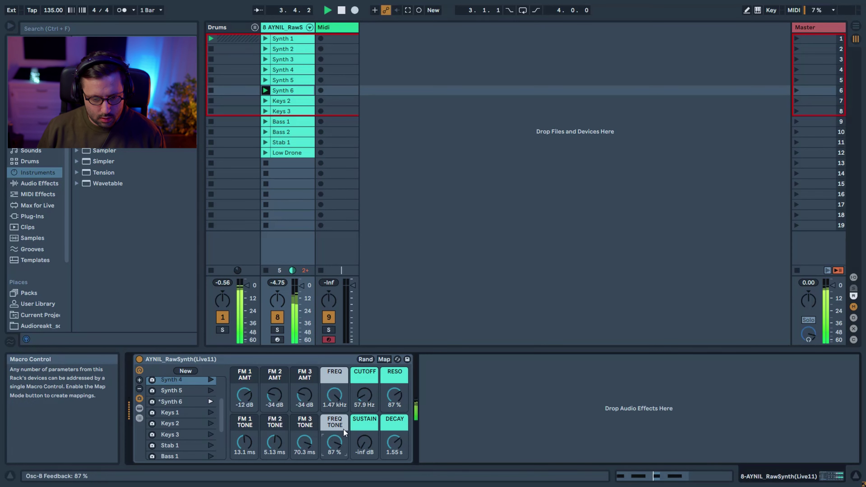
left_click_drag(362, 404, 362, 400)
left_click_drag(335, 442, 335, 460)
Play the Keys 2 clip, raise its Freq Tone to about 90 % and lower its Cutoff
left_click(265, 100)
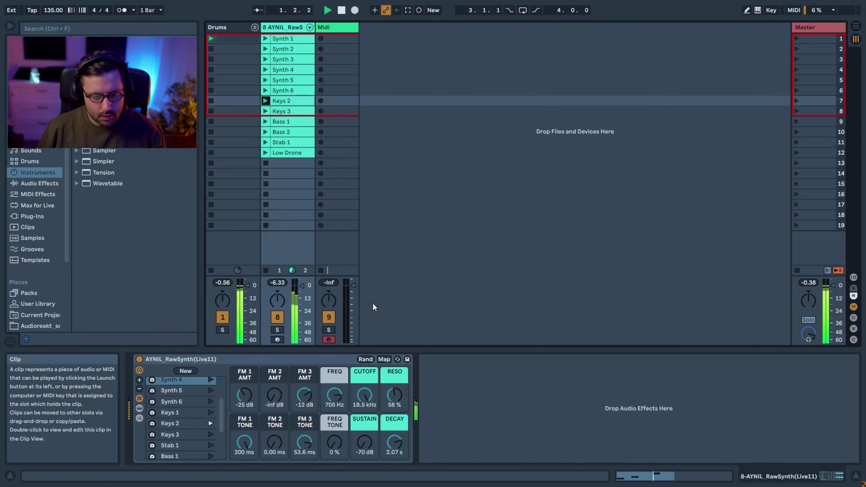
left_click_drag(339, 445, 334, 440)
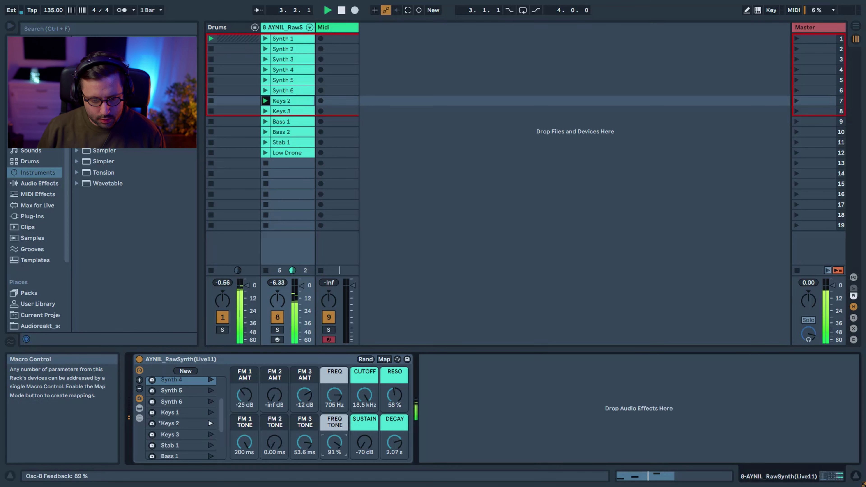
left_click_drag(364, 395, 364, 404)
Play the Keys 3 clip and set Freq Tone to 100 %, Cutoff to 251 Hz, Sustain to -inf dB and Decay to about 608 ms
left_click(265, 111)
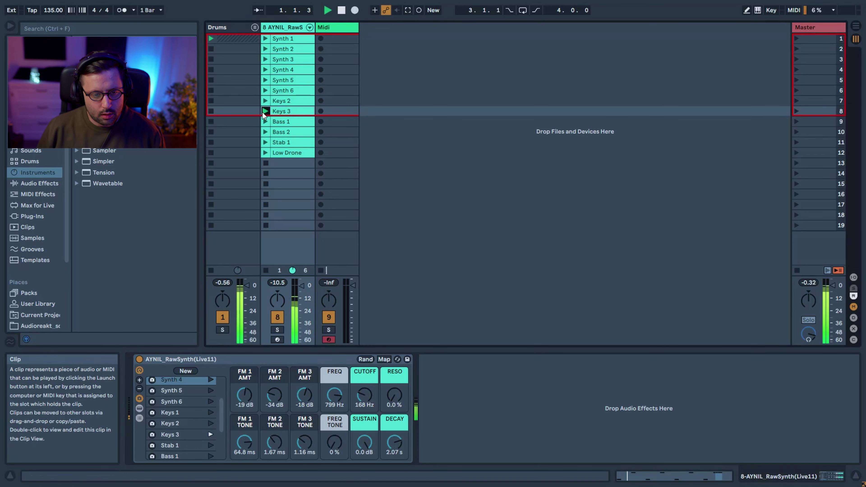
left_click_drag(334, 442, 365, 411)
left_click(371, 398)
left_click_drag(392, 441, 371, 486)
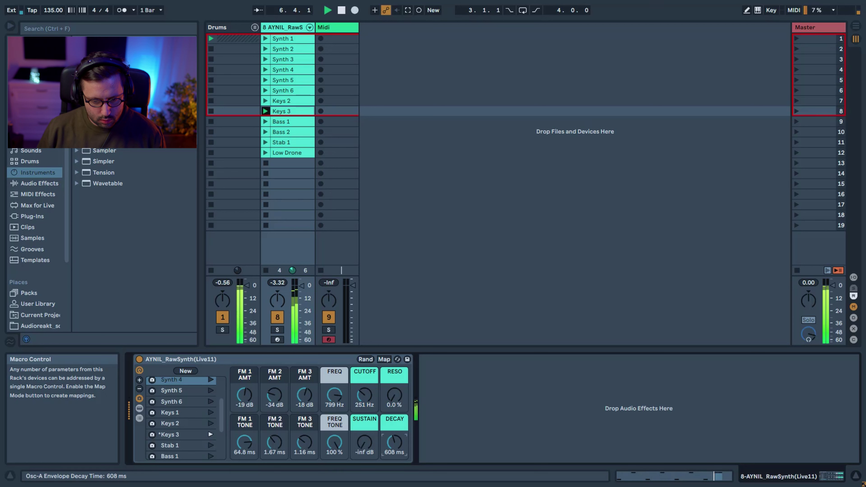
Play the Stab 1, Bass 1 and Bass 2 sounds in turn, varying Freq Tone on Bass 1 and Cutoff on both basses
left_click(265, 142)
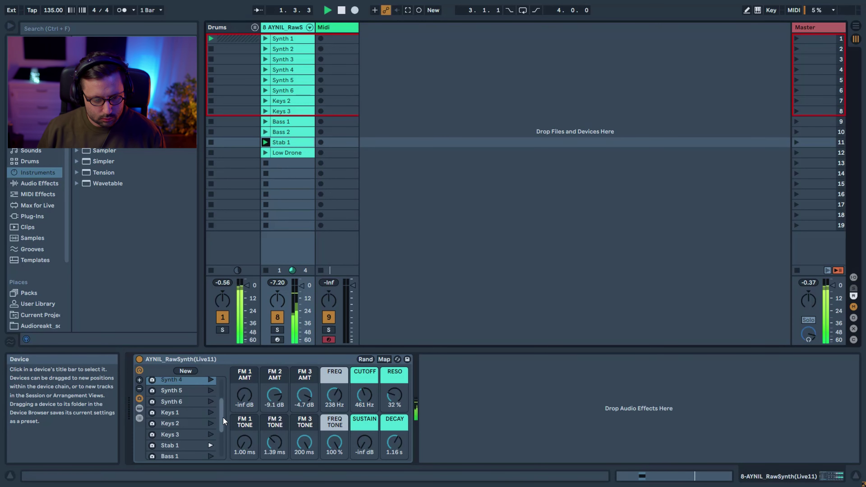
left_click_drag(220, 422, 229, 448)
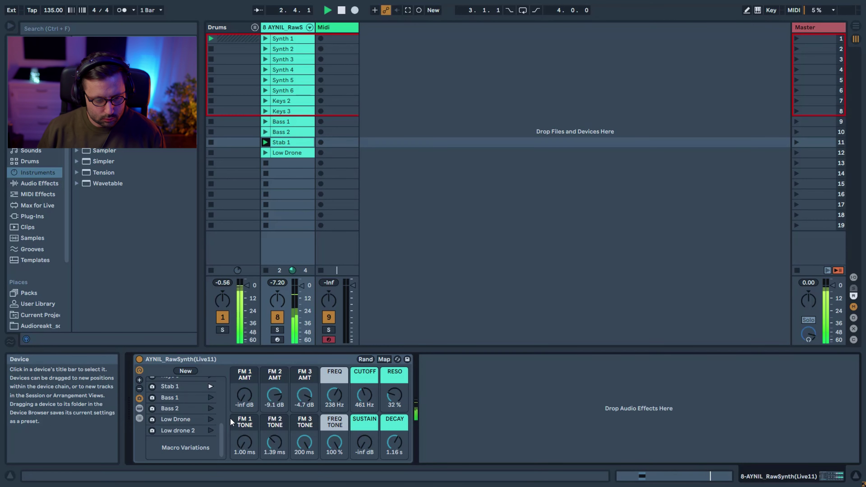
left_click(265, 121)
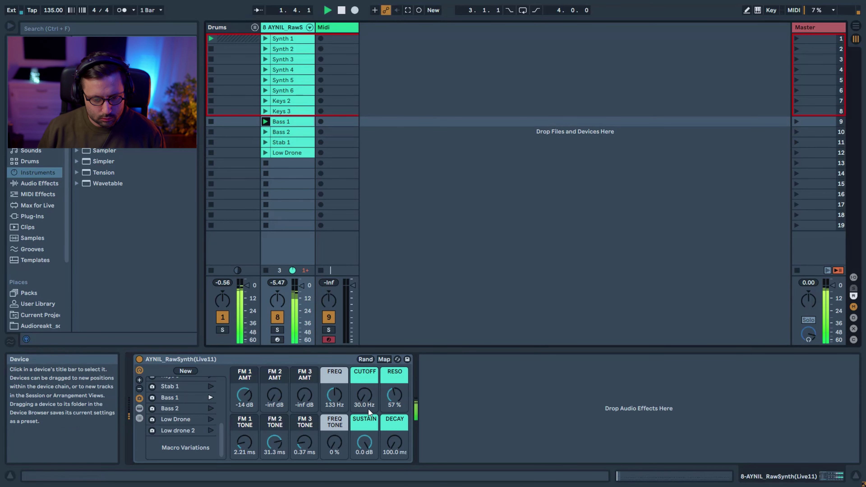
mouse_move(335, 442)
left_mouse_down()
mouse_move(334, 426)
mouse_move(334, 444)
left_mouse_up()
left_click_drag(362, 402, 363, 391)
mouse_move(335, 438)
left_mouse_down()
mouse_move(336, 419)
mouse_move(335, 438)
left_mouse_up()
left_click(210, 408)
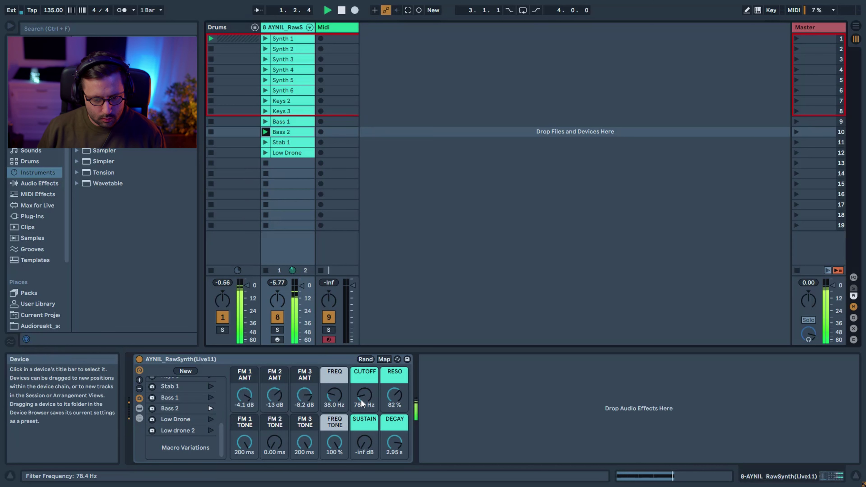
left_click_drag(364, 395, 364, 400)
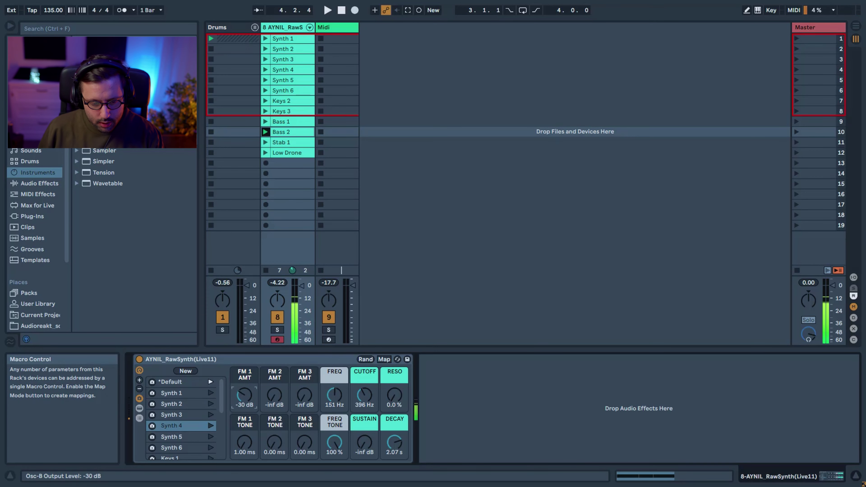
On the Default variation, set FM 1 Amt to -12 dB and FM 1 Tone to 4.13 ms
left_click_drag(244, 395, 244, 386)
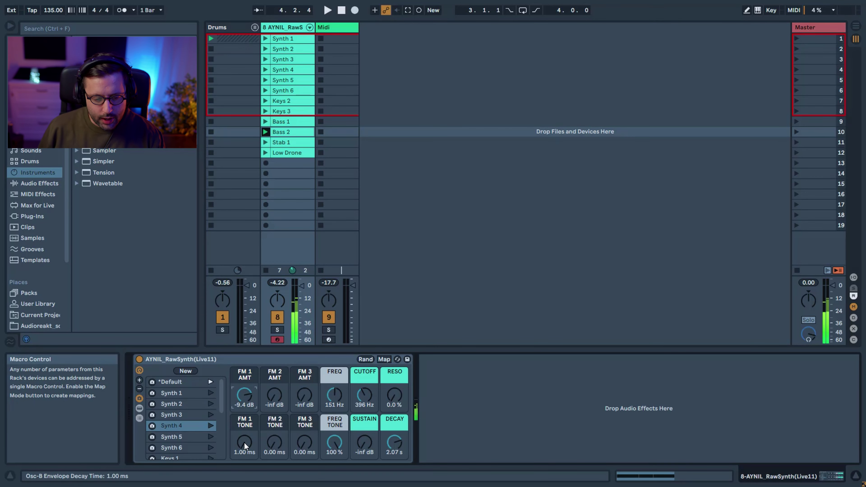
left_click_drag(243, 447, 244, 444)
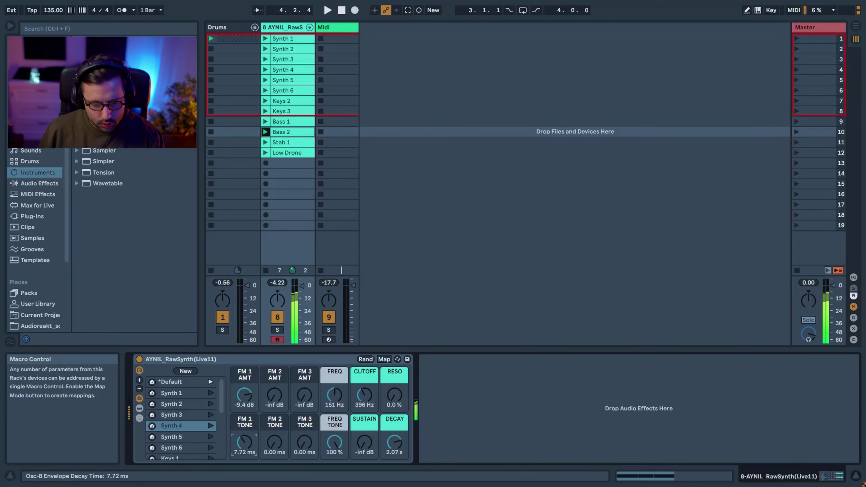
mouse_move(244, 405)
left_mouse_down()
mouse_move(244, 391)
mouse_move(244, 398)
left_mouse_up()
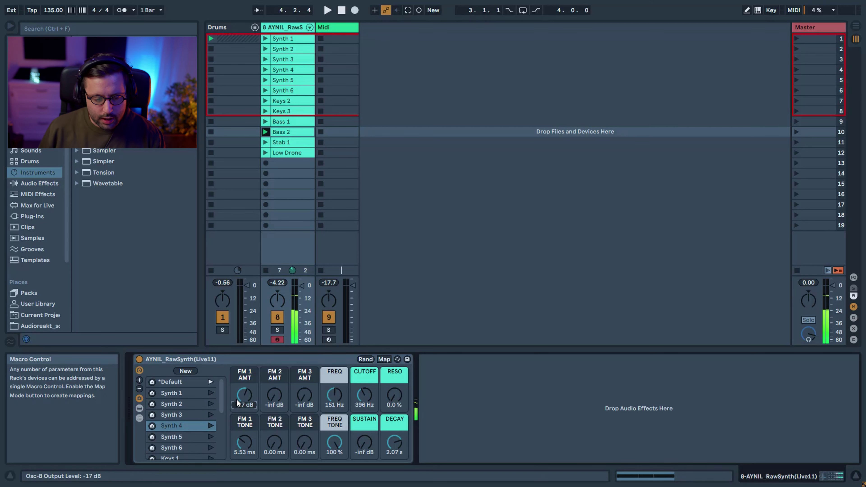
left_click_drag(242, 447, 243, 451)
left_click_drag(244, 396, 244, 393)
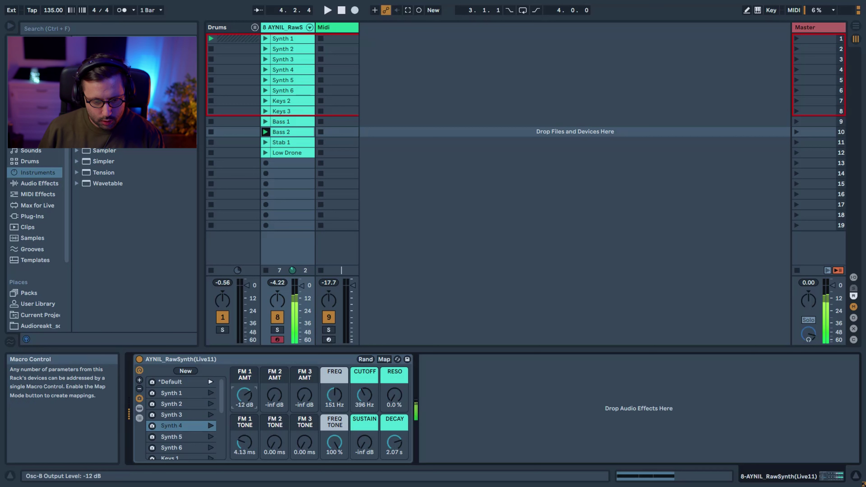
Set FM 2 Amt to -13 dB with FM 2 Tone at 11.3 ms, and FM 3 Amt to -11 dB with FM 3 Tone at 20.6 ms
left_click_drag(274, 396, 275, 389)
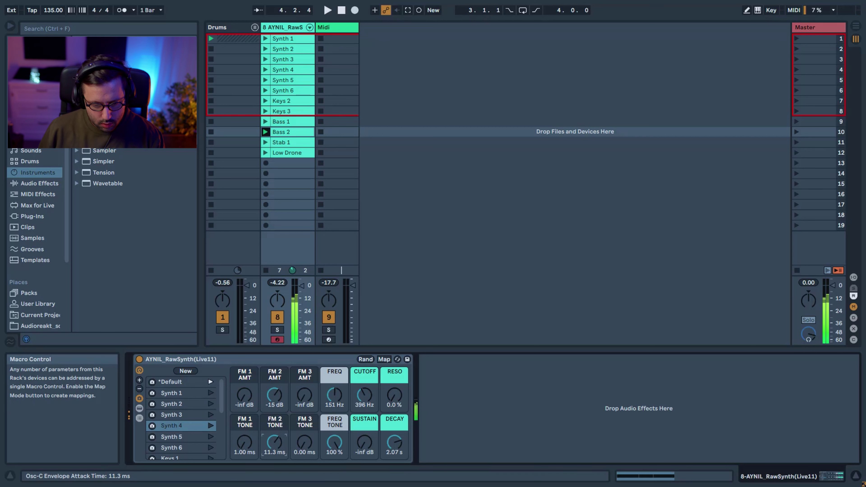
left_click_drag(274, 396, 274, 385)
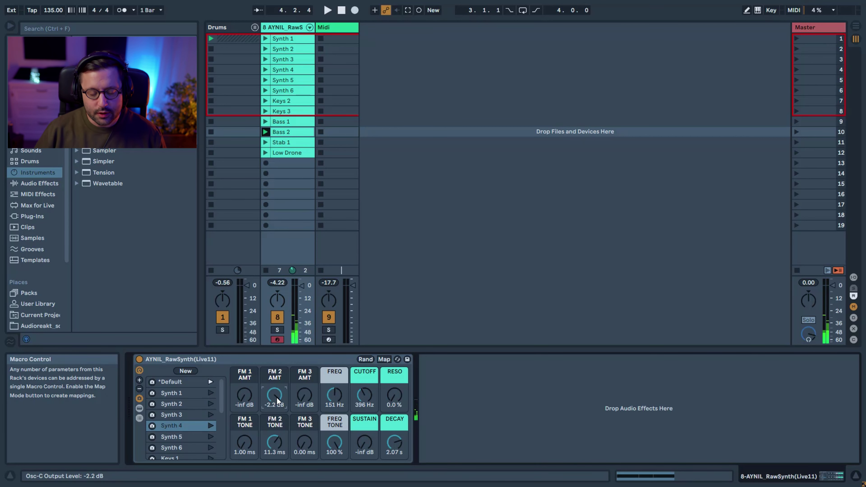
left_click_drag(305, 395, 304, 388)
left_click(304, 442)
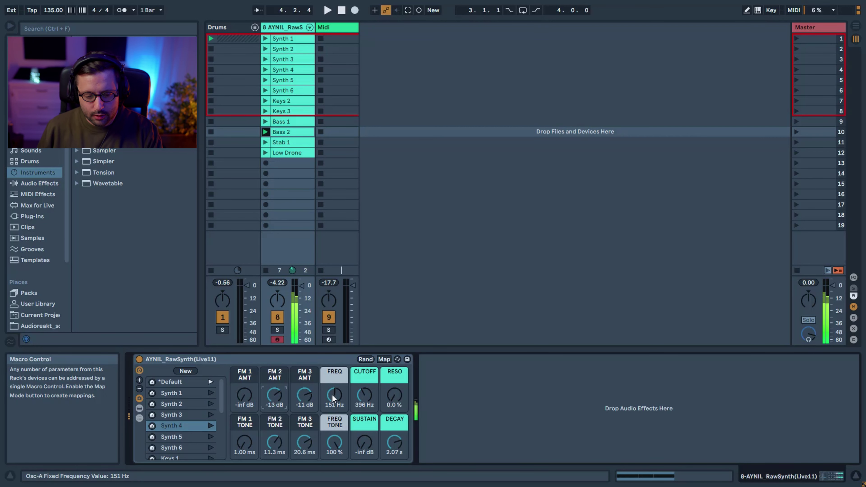
Set the Freq macro to 1.21 kHz, FM 2 Tone to 1.67 ms and Freq Tone to 22 %
mouse_move(331, 394)
left_mouse_down()
mouse_move(331, 409)
mouse_move(334, 382)
left_mouse_up()
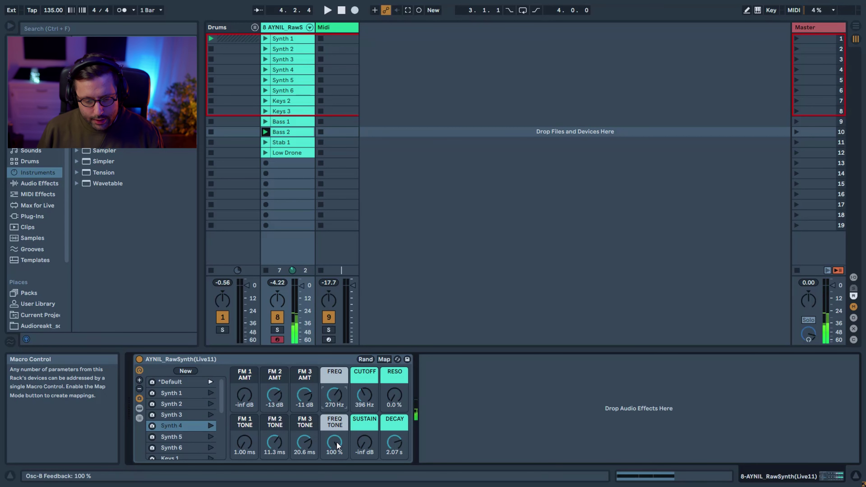
left_click_drag(337, 445, 286, 454)
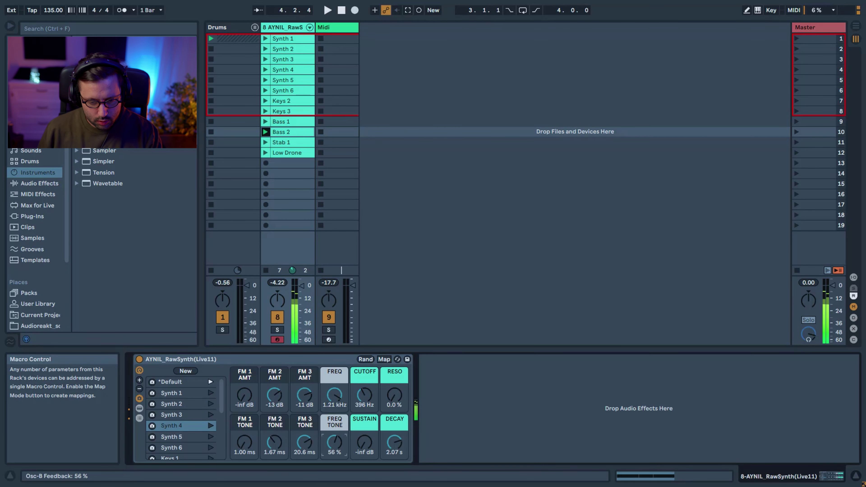
left_click_drag(334, 442, 334, 422)
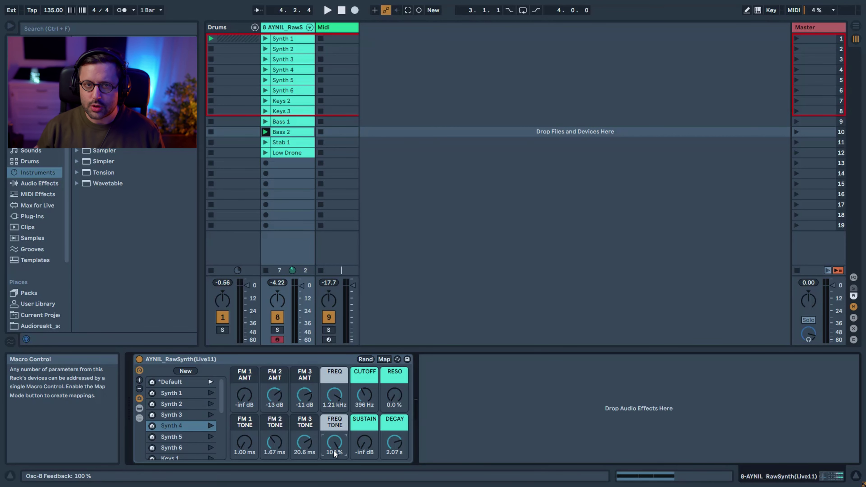
left_click_drag(332, 448, 333, 470)
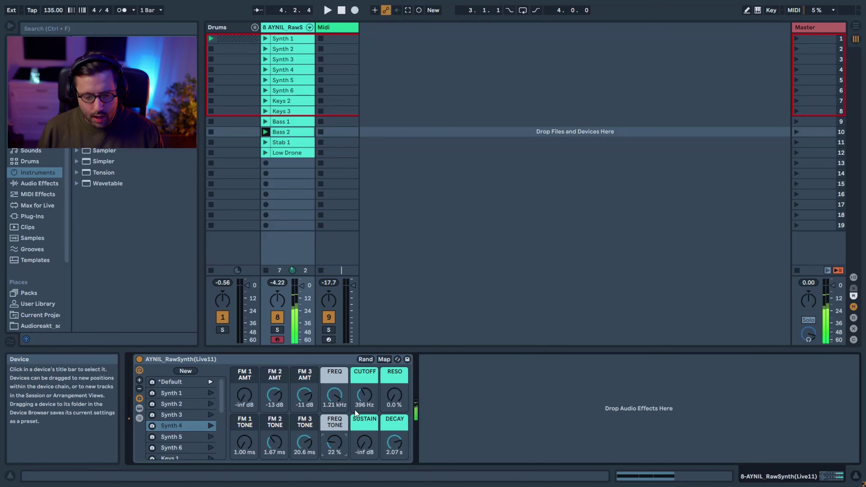
Set the filter Cutoff to 251 Hz and Reso to 12 %, and shorten the Decay to 1.71 s
left_click_drag(371, 398, 394, 391)
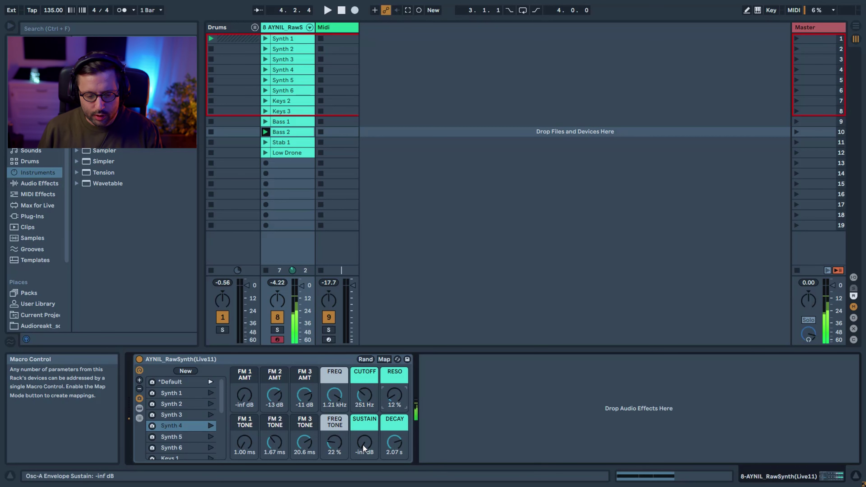
left_click_drag(362, 445, 394, 440)
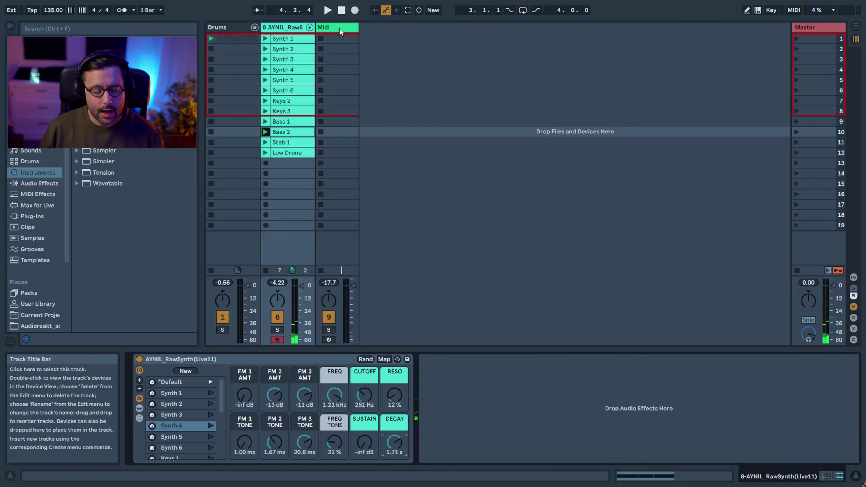
In the Midi track's Operator, choose the algorithm with three parallel modulators feeding oscillator A, and display oscillator A's settings
left_click(333, 26)
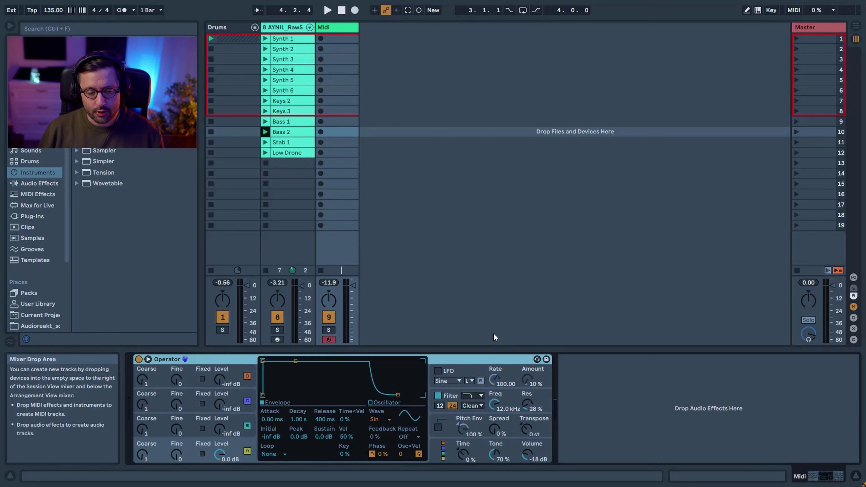
left_click(440, 457)
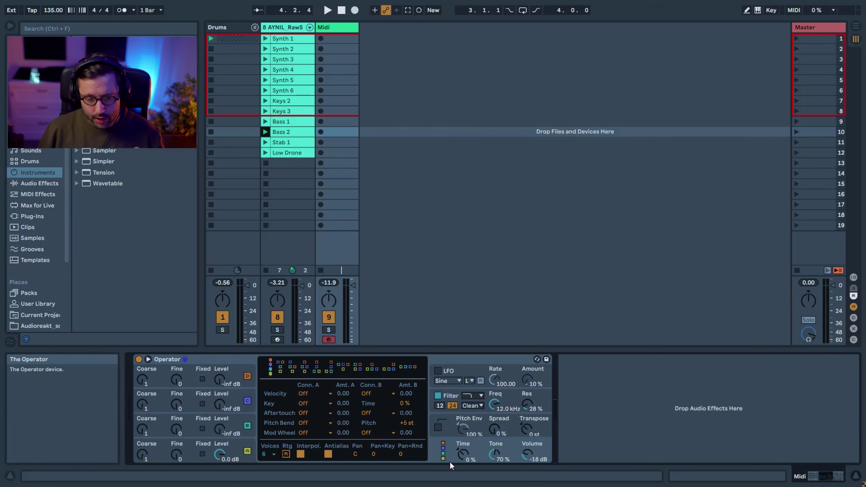
left_click(341, 367)
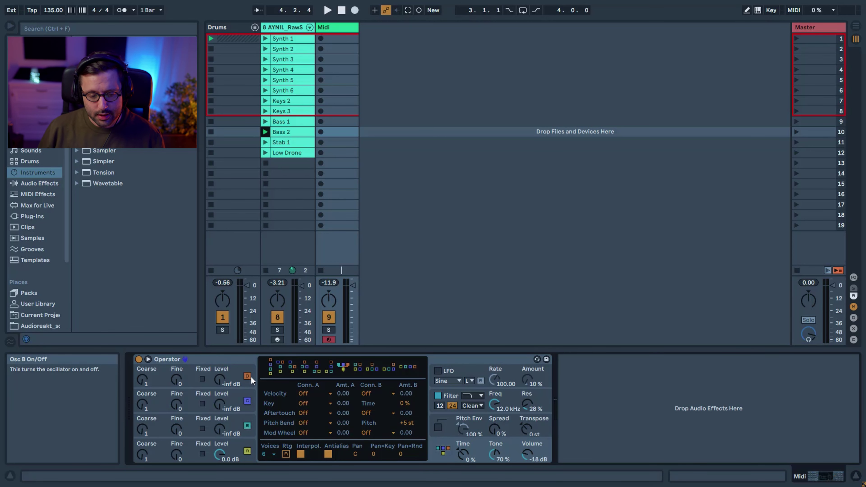
left_click(247, 460)
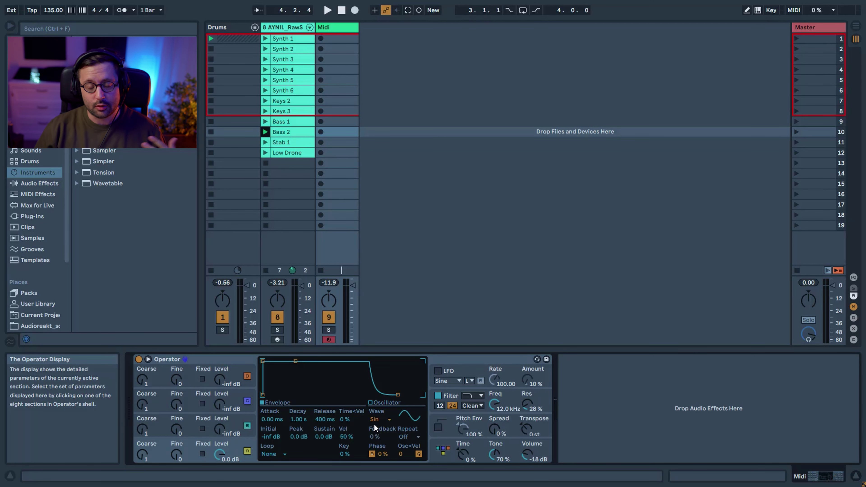
Switch oscillator A to fixed frequency mode and set its frequency to 739 Hz
left_click(202, 455)
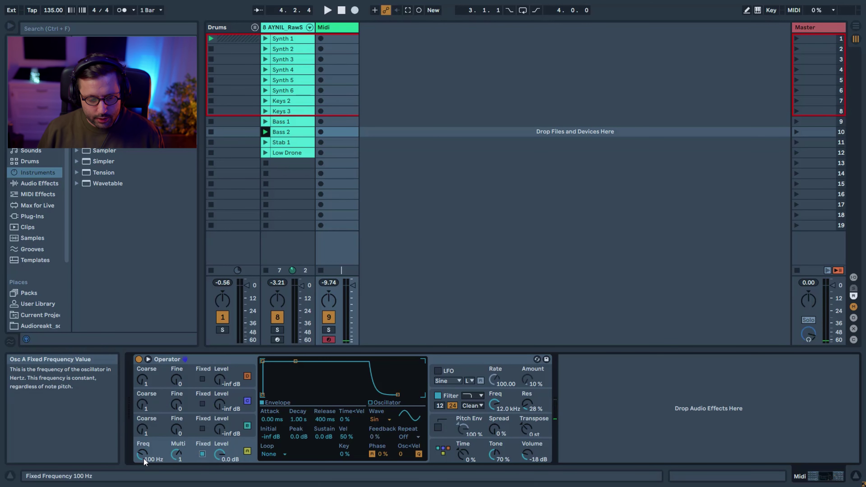
left_click_drag(144, 461, 156, 442)
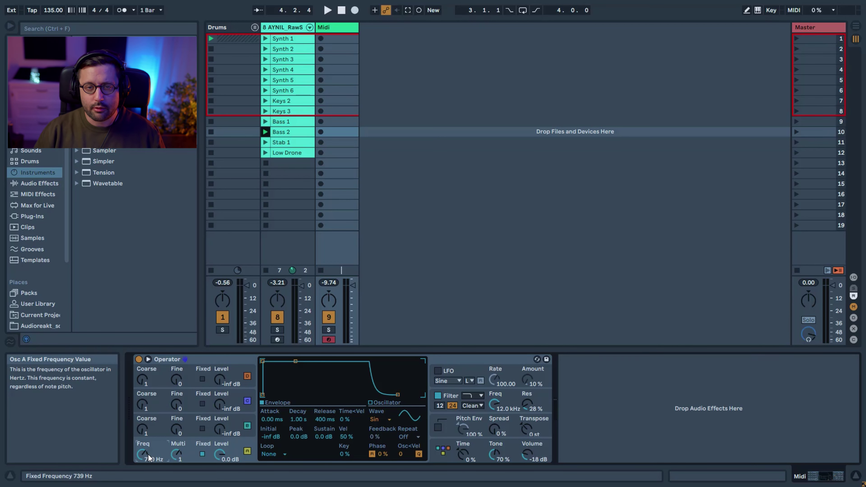
Group Operator into an Instrument Rack, show its macro controls and extend them to twelve
left_click(186, 361)
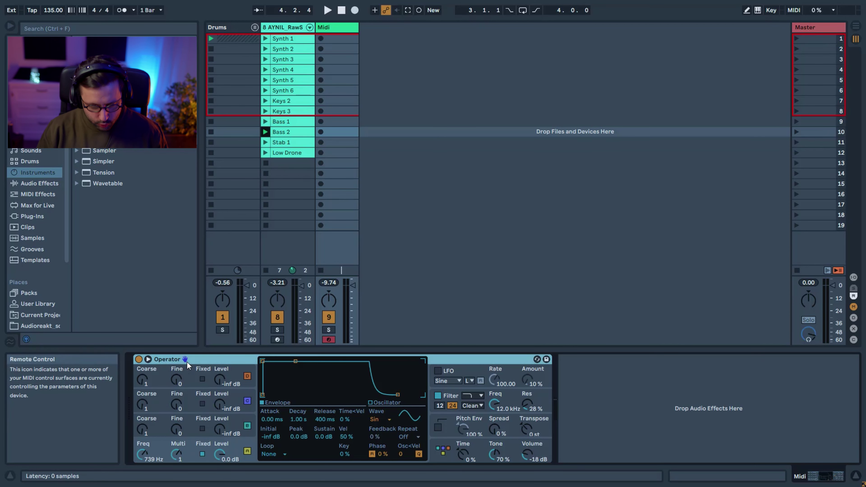
key("ctrl+g")
left_click(139, 370)
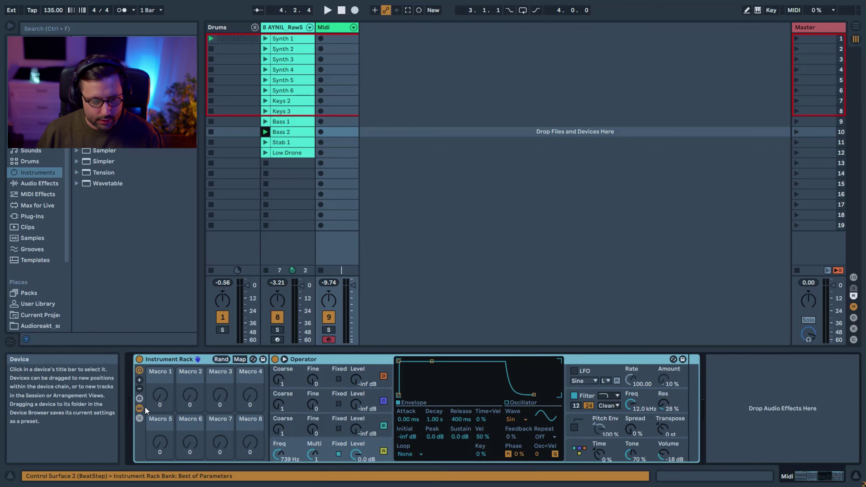
left_click(139, 381)
left_click(140, 381)
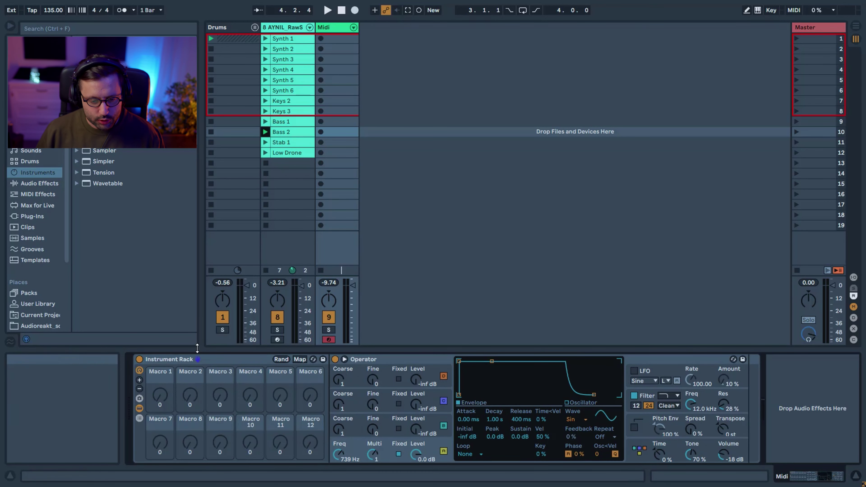
Map oscillator A's fixed frequency to Macro 4 and rename that macro FREQ
right_click(339, 456)
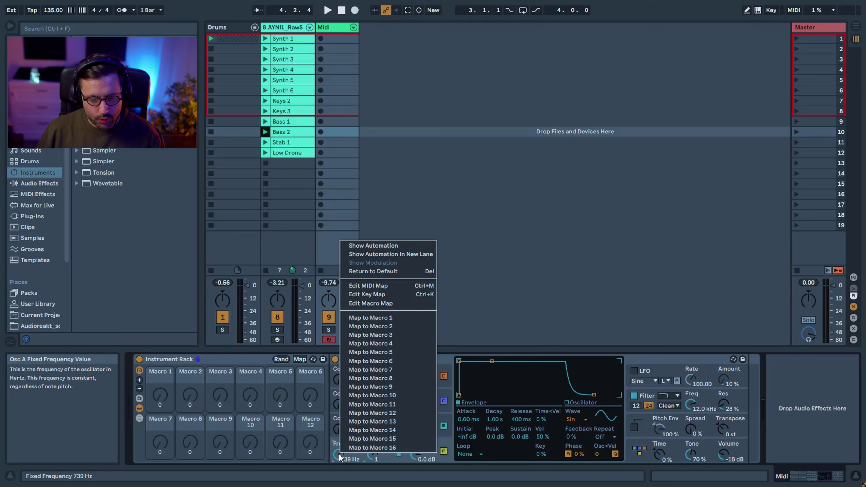
left_click(377, 347)
left_click(250, 375)
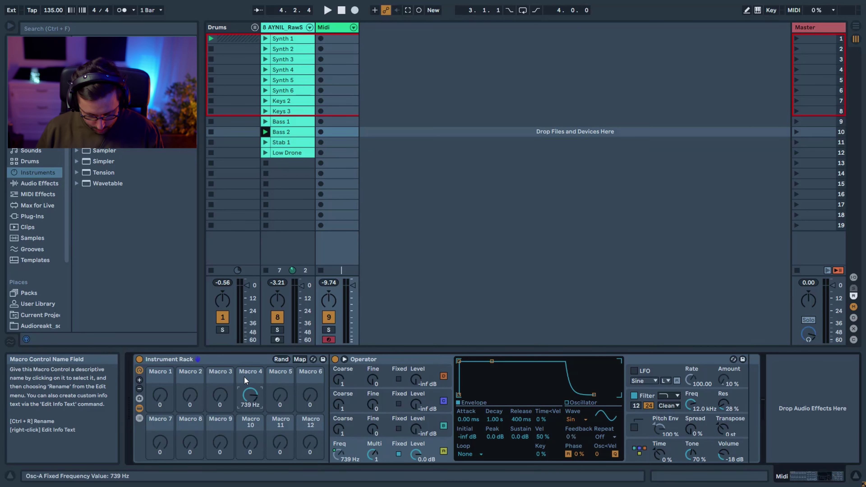
key("ctrl+r")
key("Caps_Lock")
type("FREQ")
key("Return")
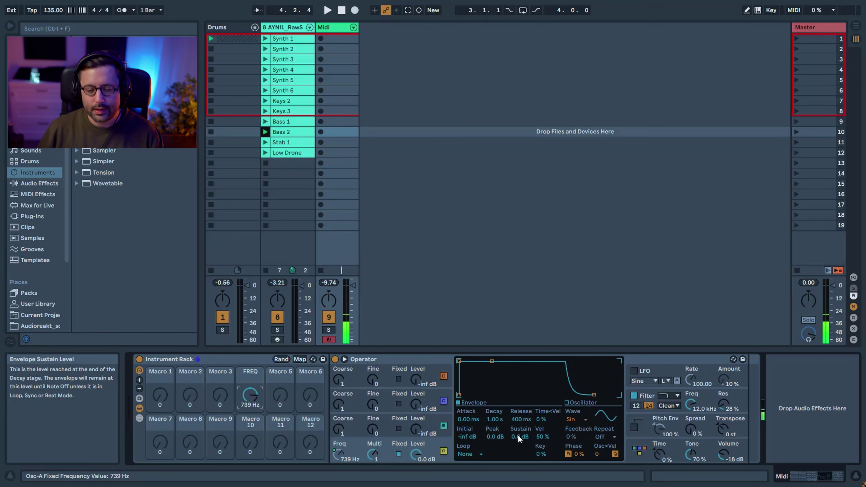
Set oscillator A's sustain to -inf dB and decay to 345 ms, and map them to Macros 11 and 12 as SUSTAIN and DECAY
left_click_drag(518, 436, 517, 478)
left_click_drag(495, 419, 494, 436)
right_click(516, 436)
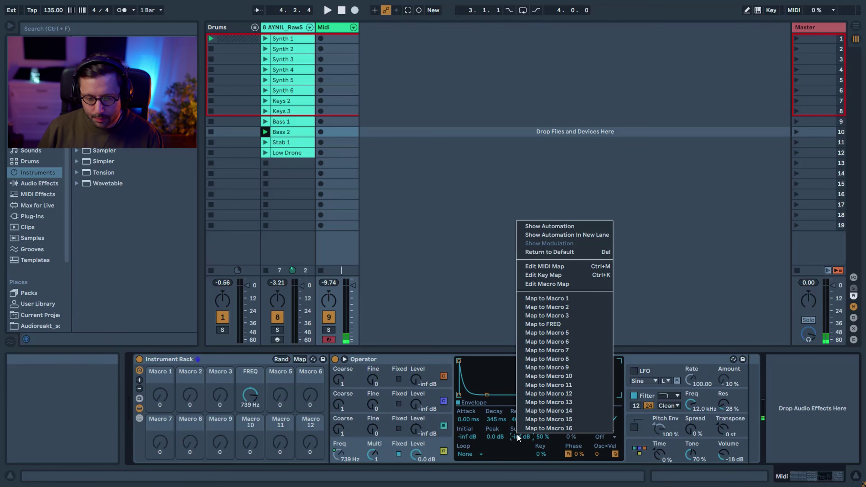
left_click(549, 385)
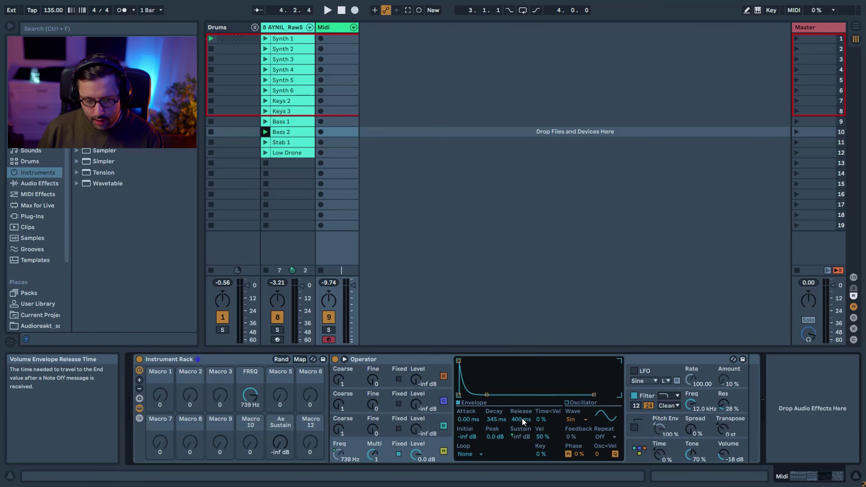
right_click(499, 418)
left_click(542, 380)
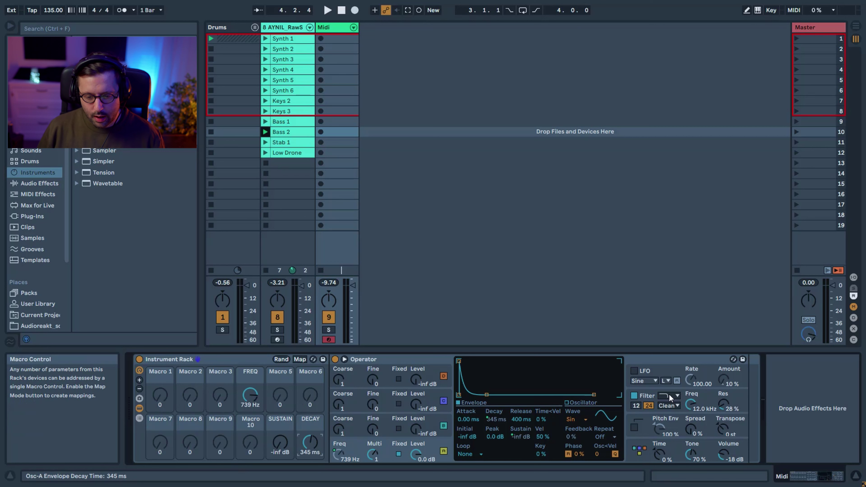
Change Operator's filter circuit to MS2 and set the filter drive to 3.00 dB
left_click(678, 404)
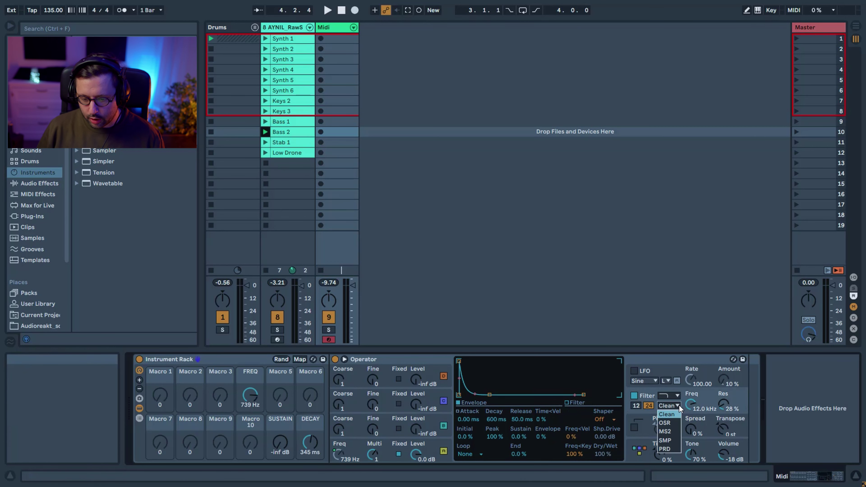
left_click(673, 431)
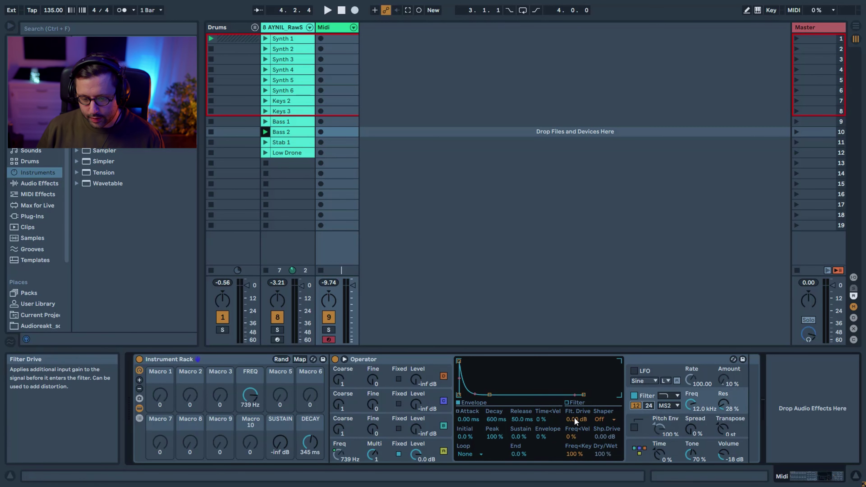
left_click_drag(576, 418, 576, 409)
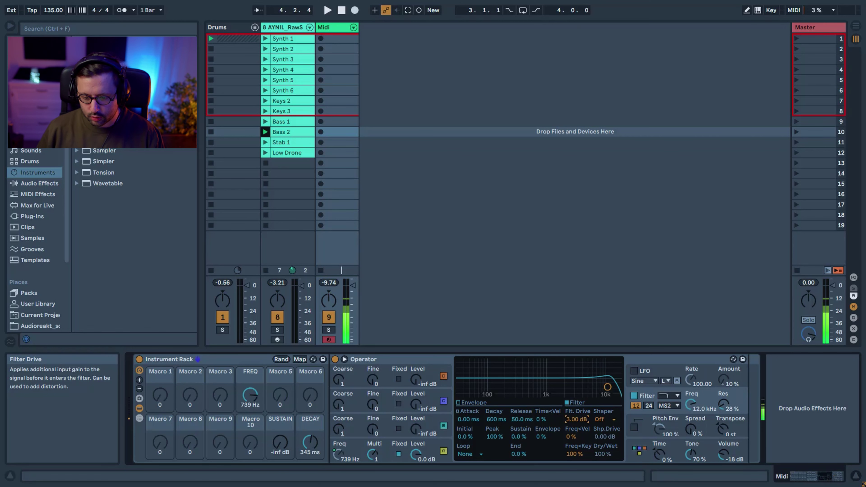
Map the filter frequency to Macro 5 and the filter resonance to Macro 6
left_click(691, 408)
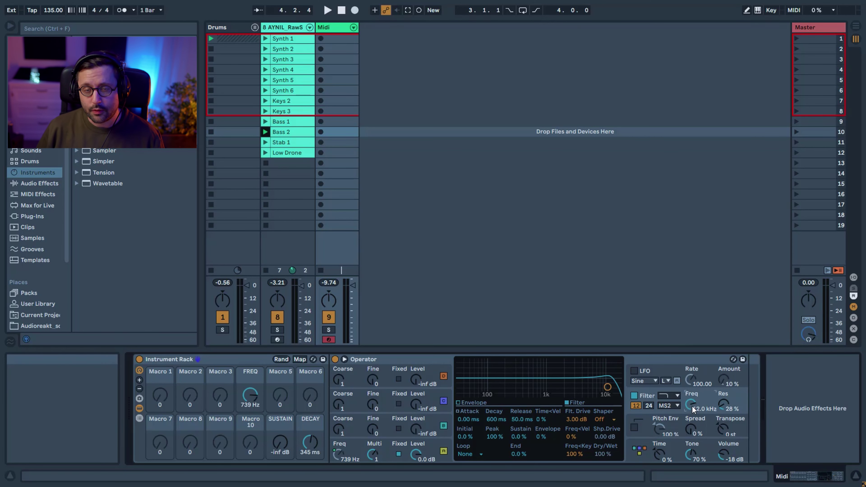
right_click(693, 408)
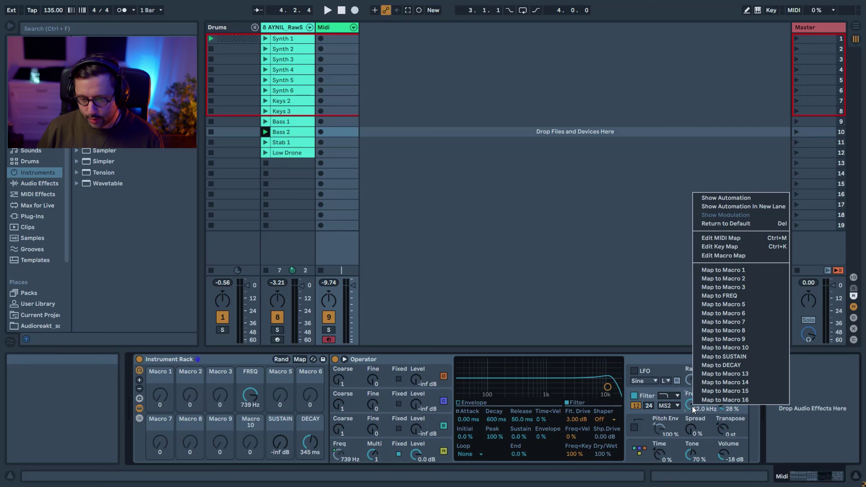
left_click(723, 304)
Set the filter cutoff to 216 Hz and the filter envelope amount to 62 %, and name the filter macros CUTOFF and RESO
left_click(474, 403)
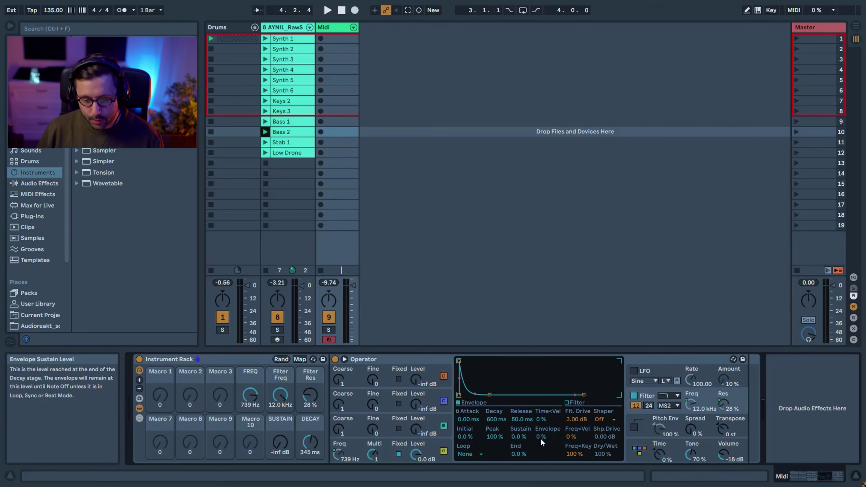
left_click(398, 462)
left_click_drag(280, 395, 280, 443)
left_click_drag(540, 437, 541, 415)
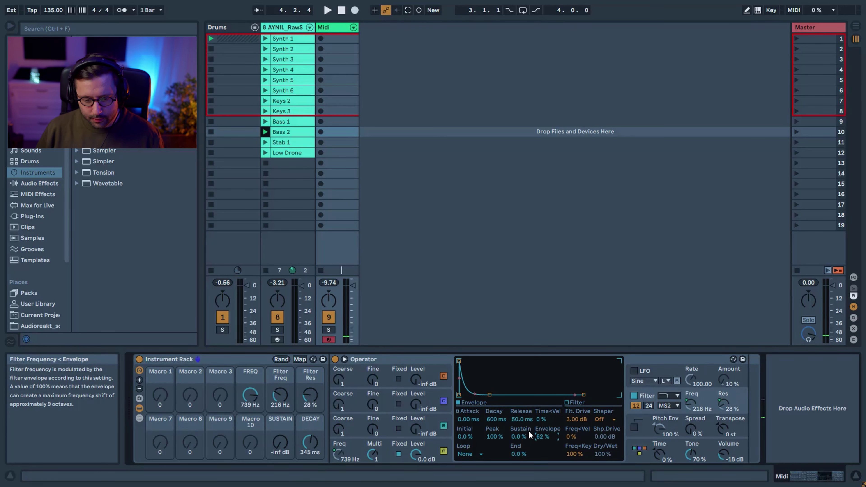
left_click(468, 419)
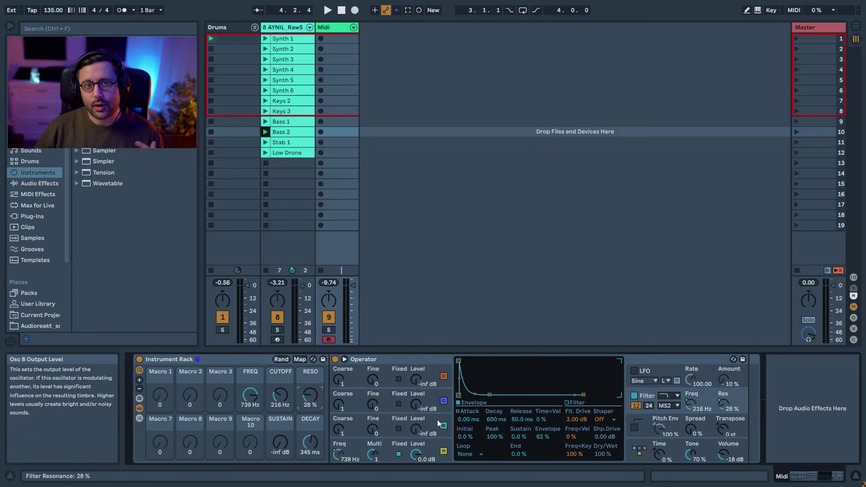
Display oscillator B's settings and name the first three macros FM 1 AMT, FM 2 AMT and FM 3 AMT
left_click(435, 431)
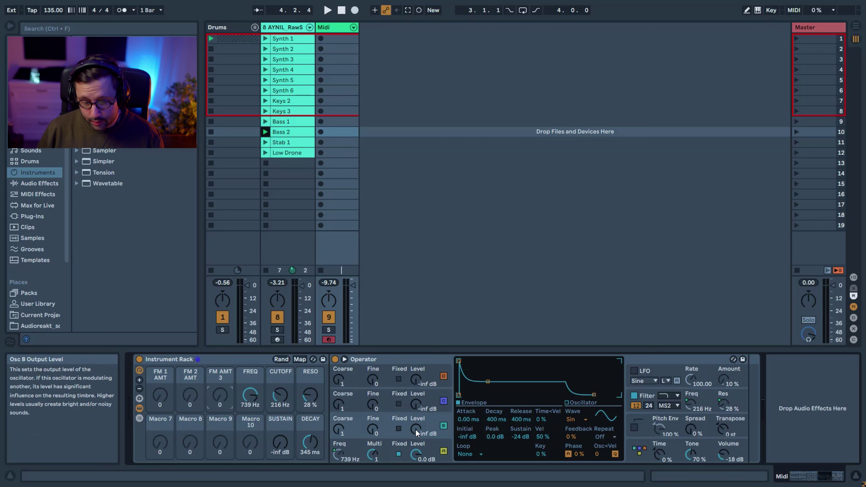
mouse_move(416, 430)
left_mouse_down()
mouse_move(416, 420)
mouse_move(415, 436)
left_mouse_up()
mouse_move(416, 405)
left_mouse_down()
mouse_move(416, 397)
mouse_move(417, 409)
left_mouse_up()
left_click(418, 379)
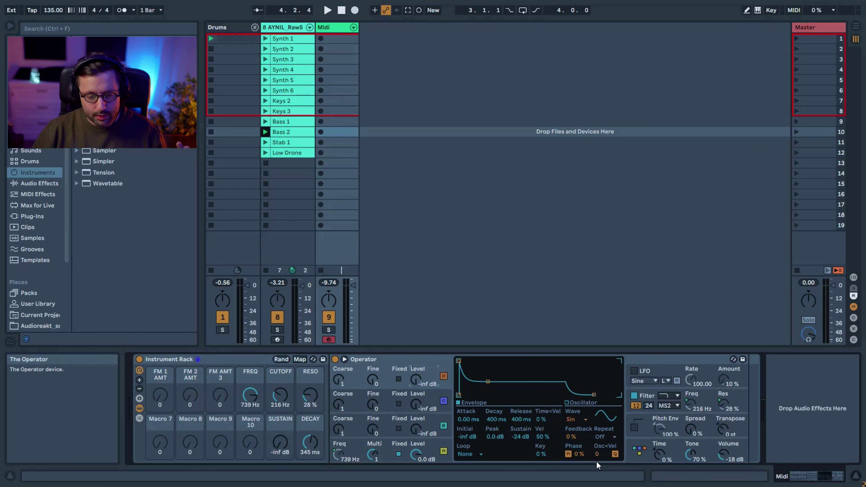
Map the levels of oscillators B, C and D to FM 1, FM 2 and FM 3 AMT, and raise FM 1 AMT to 0.0 dB
right_click(419, 431)
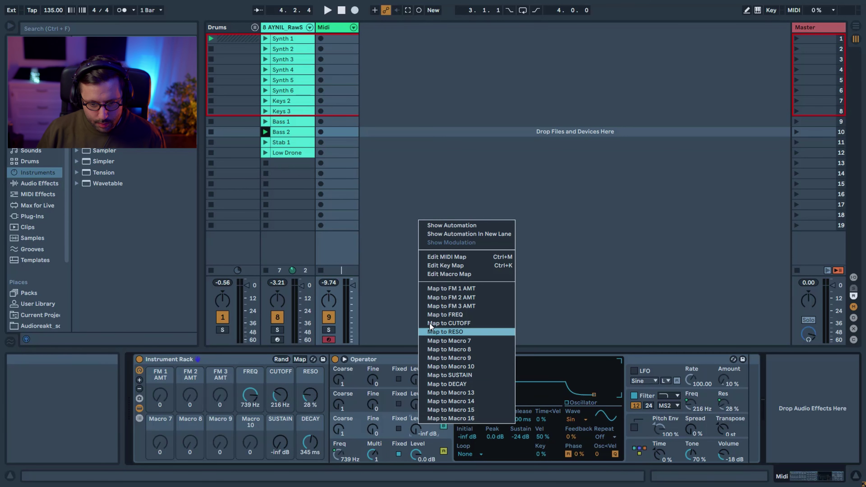
left_click(435, 290)
right_click(418, 407)
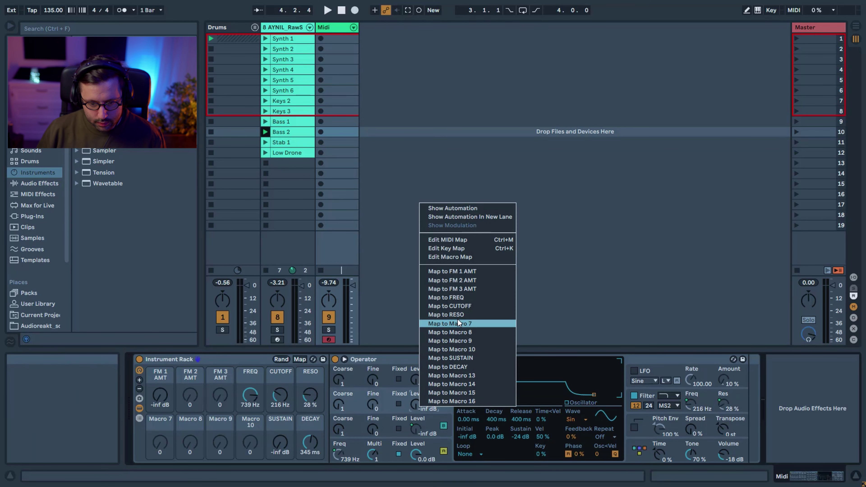
left_click(455, 287)
right_click(419, 378)
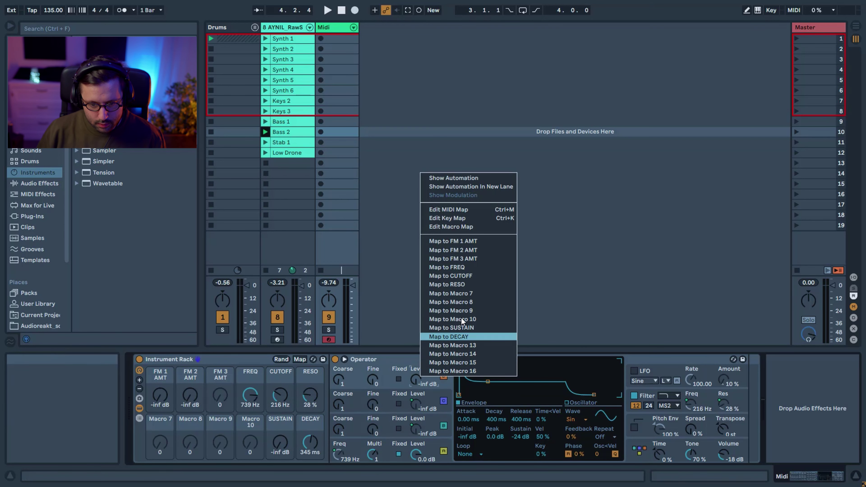
left_click(467, 260)
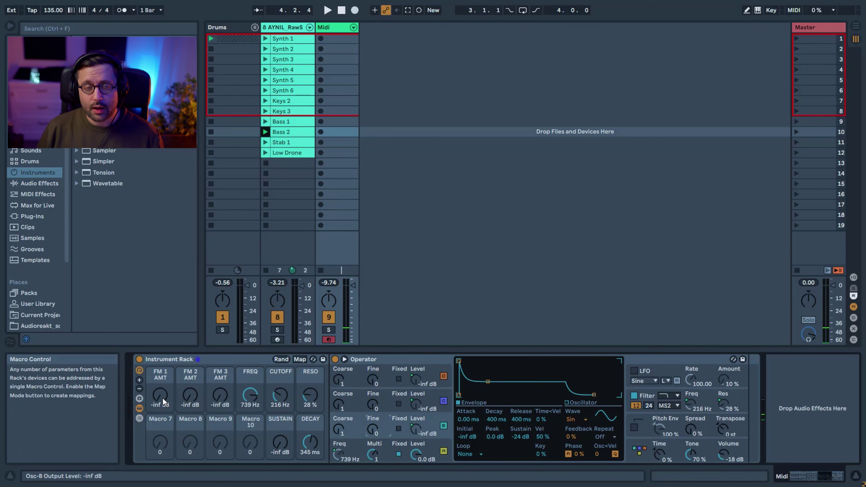
left_click_drag(162, 398, 162, 372)
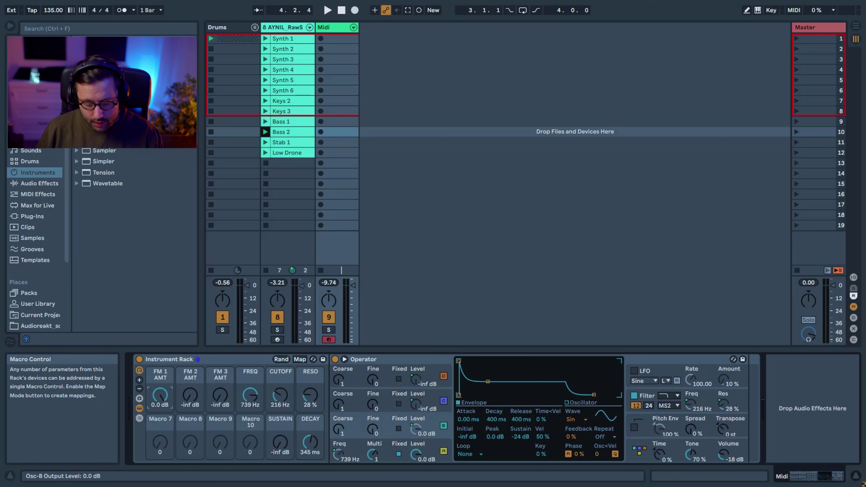
Try fixed frequencies of 470 Hz and 324 Hz on oscillator B, and switch its fixed mode off again
left_click_drag(372, 430, 372, 409)
left_click(398, 428)
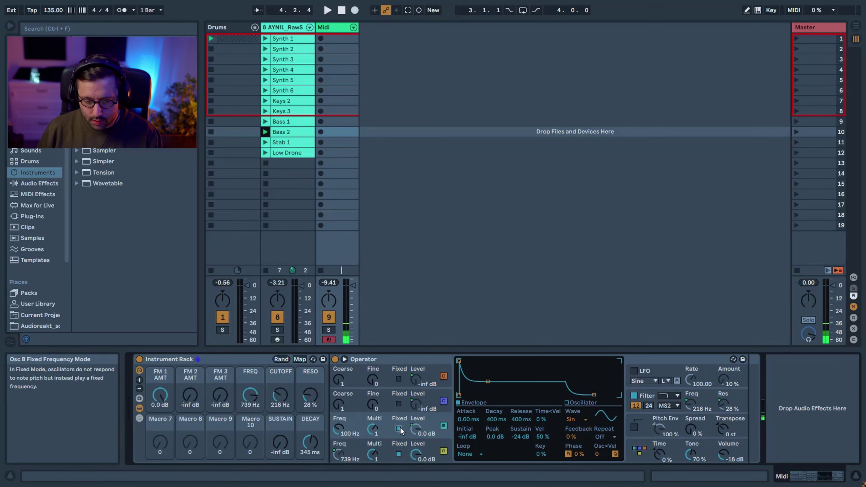
left_click_drag(339, 429, 338, 410)
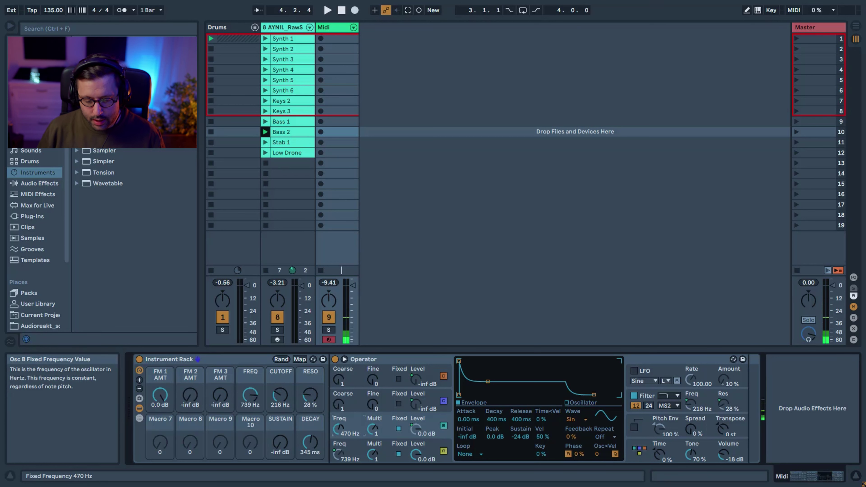
left_click_drag(338, 429, 339, 433)
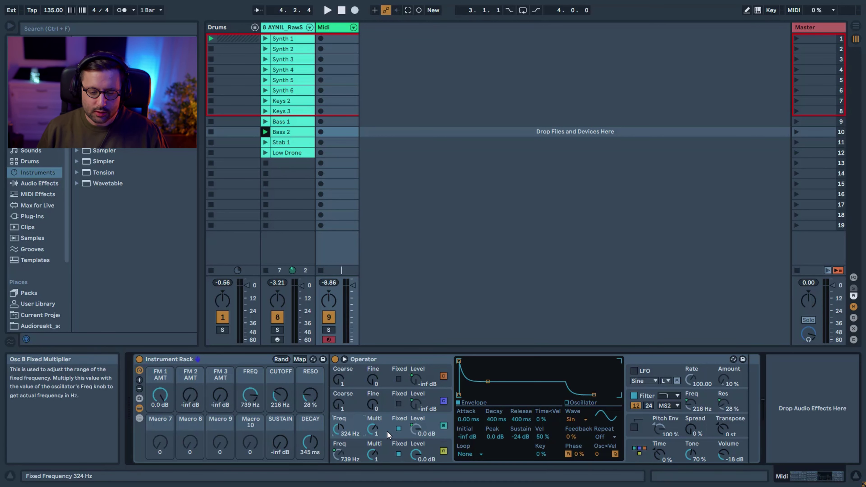
left_click(398, 428)
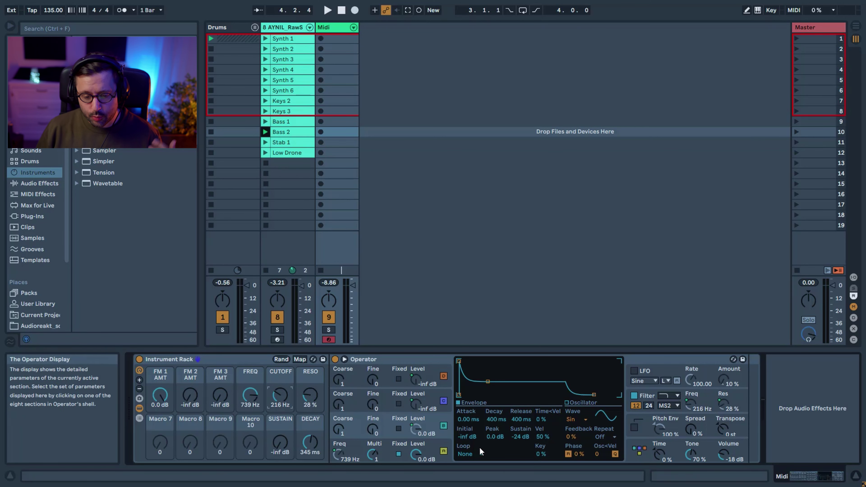
Set oscillator B's envelope to Loop mode with a loop time of 0.20 ms and a sustain of -inf dB
left_click(471, 454)
left_click(471, 422)
left_click_drag(497, 453, 497, 471)
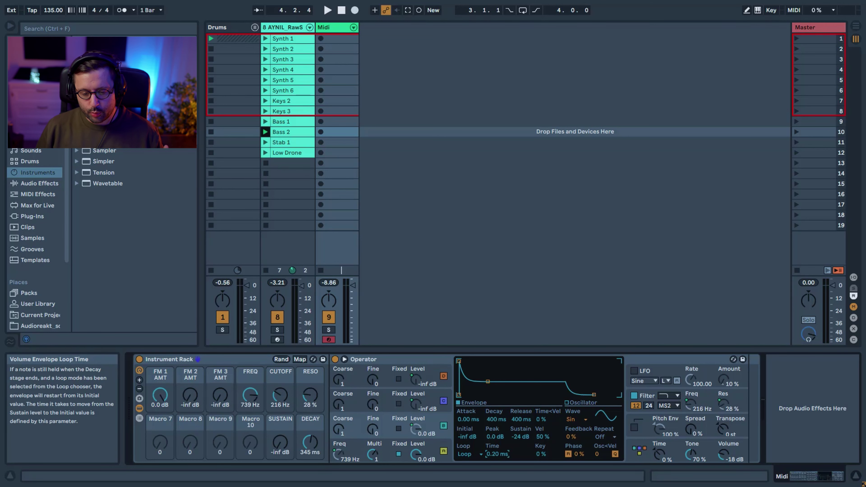
left_click_drag(520, 436, 520, 439)
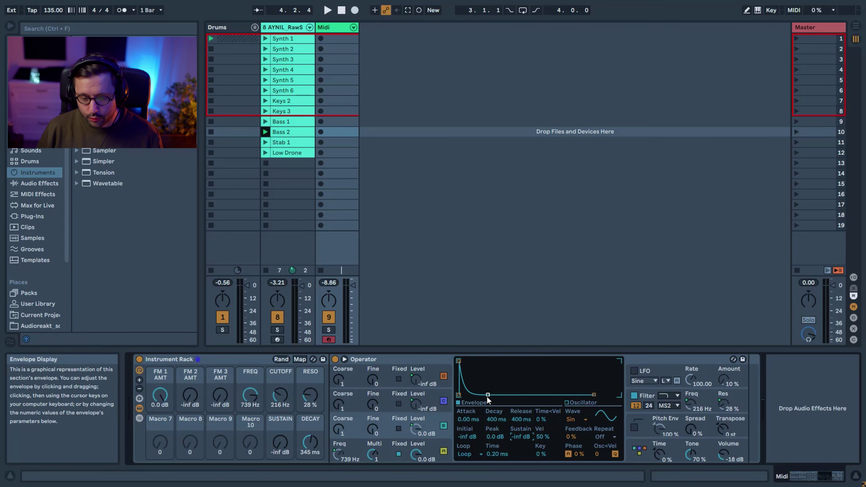
Raise the SUSTAIN macro to 0.0 dB and CUTOFF to 18.5 kHz, and shorten oscillator B's envelope decay to 11.1 ms
left_click_drag(281, 452, 269, 382)
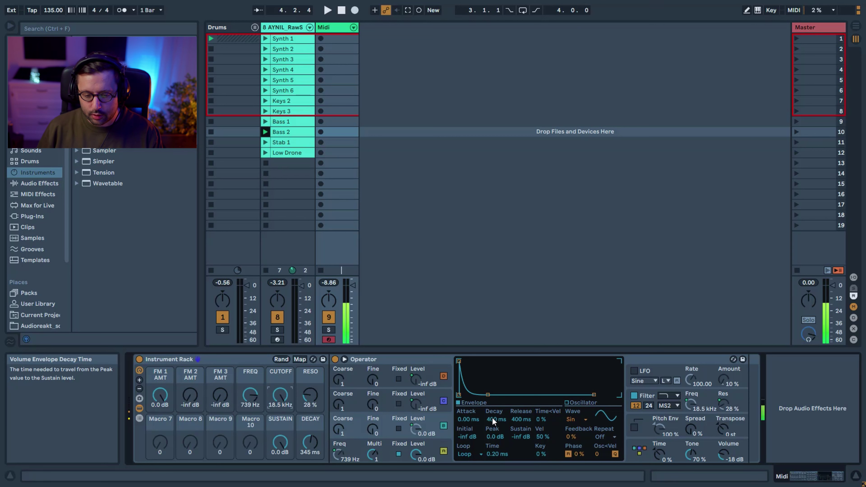
left_click_drag(492, 417, 492, 441)
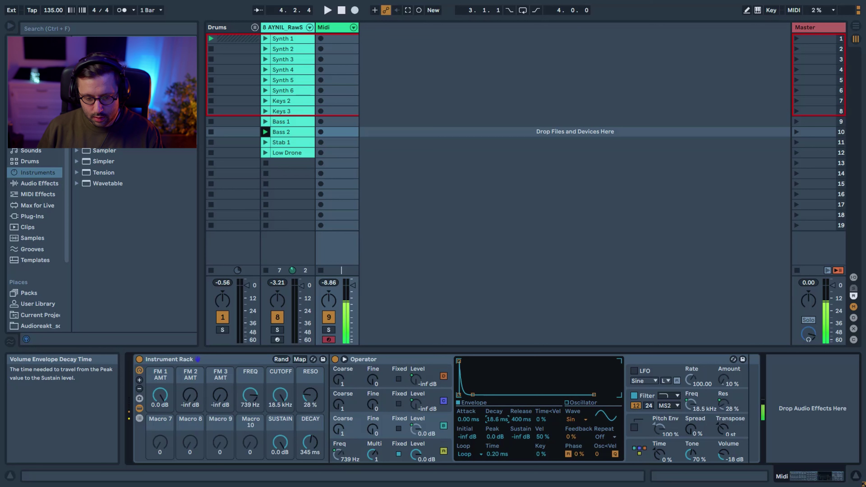
left_click_drag(492, 441, 492, 440)
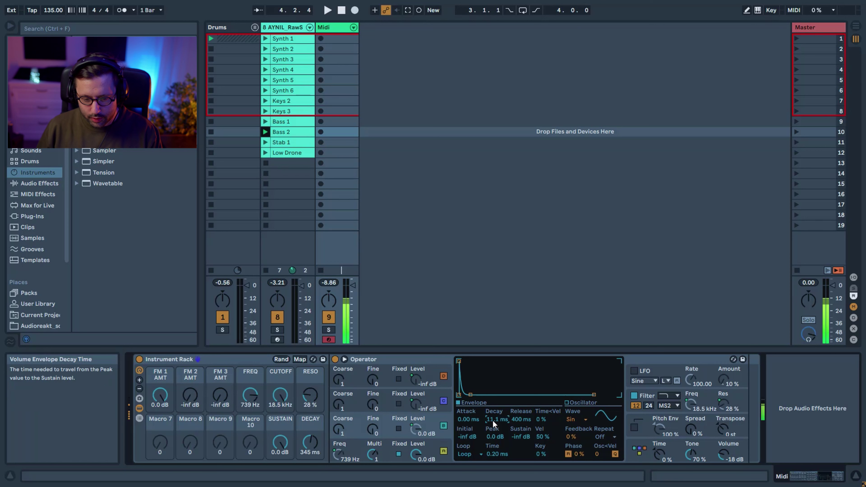
Shorten oscillator B's envelope decay to 1.00 ms and map it to Macro 7
left_click_drag(493, 420, 493, 429)
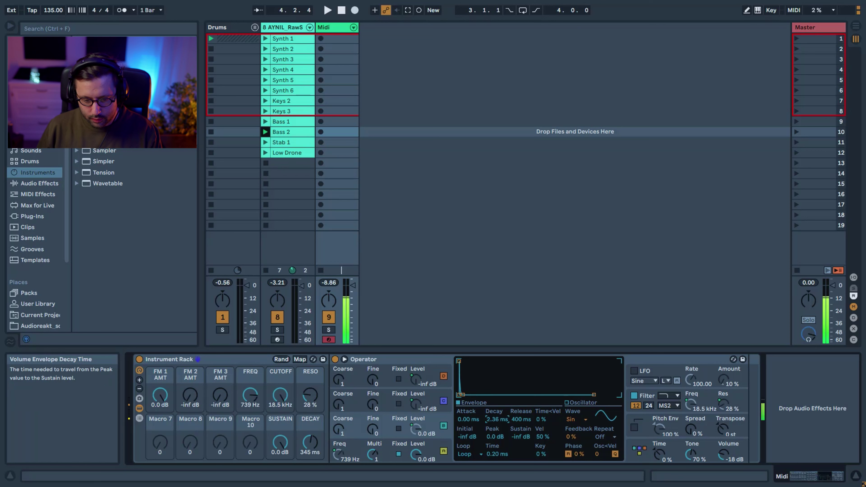
left_click_drag(494, 420, 493, 425)
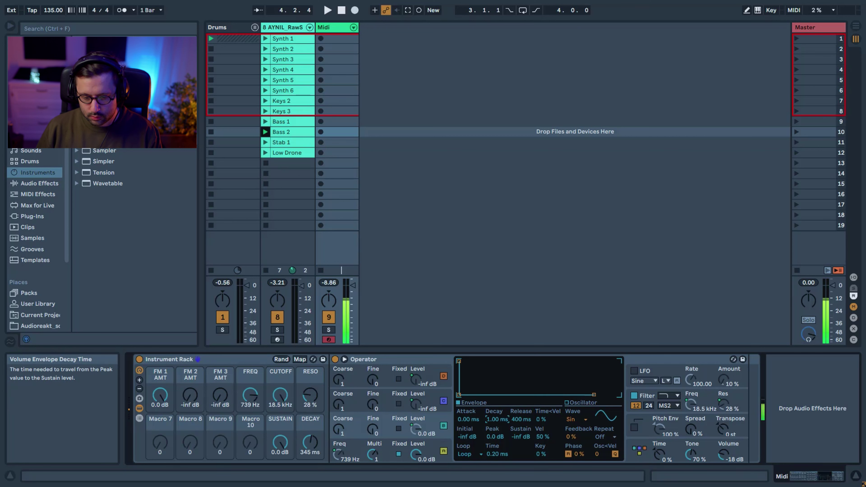
right_click(491, 417)
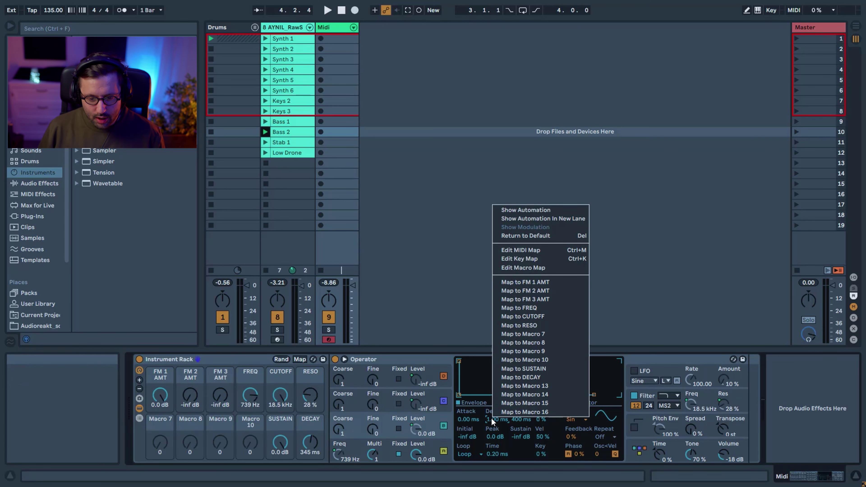
left_click(533, 335)
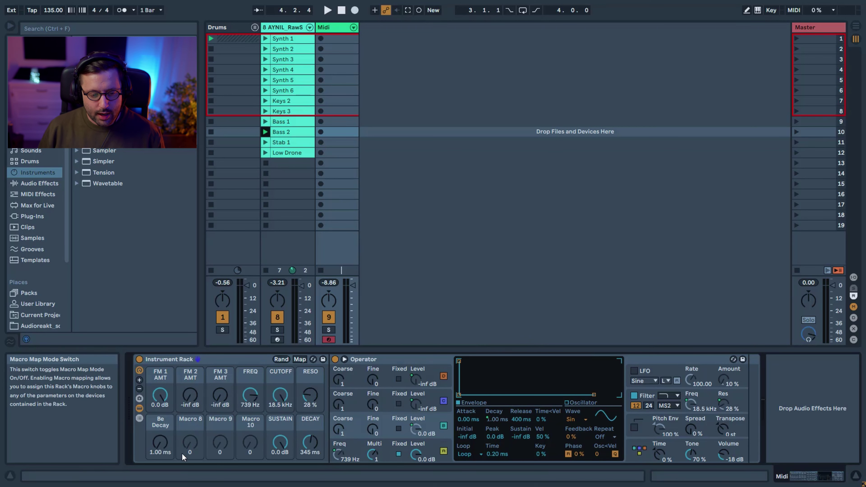
Try Macro 7 on oscillator B's decay, limit its mapping maximum to 200 ms, and set the macro to 3.50 ms
left_click_drag(160, 442, 159, 402)
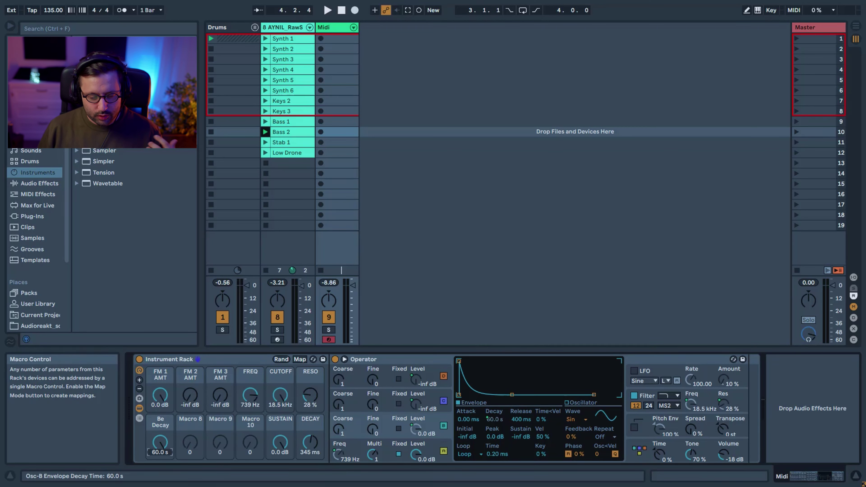
mouse_move(159, 442)
left_mouse_down()
mouse_move(159, 479)
mouse_move(162, 452)
left_mouse_up()
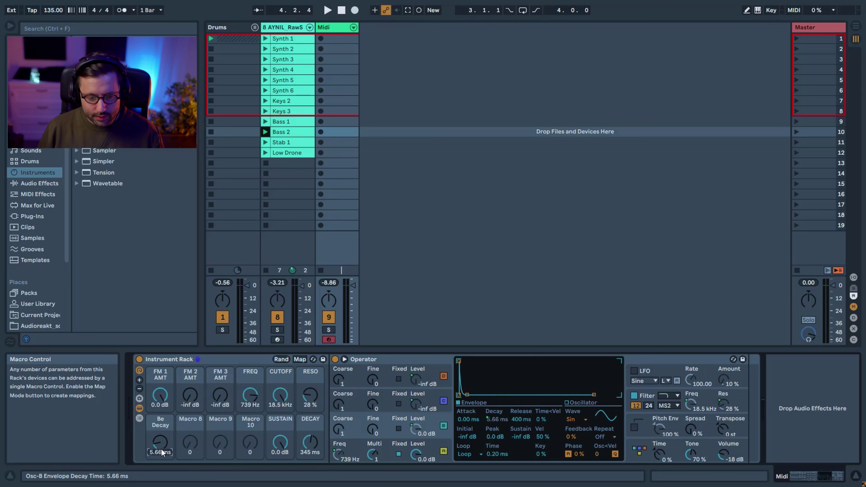
left_click(300, 360)
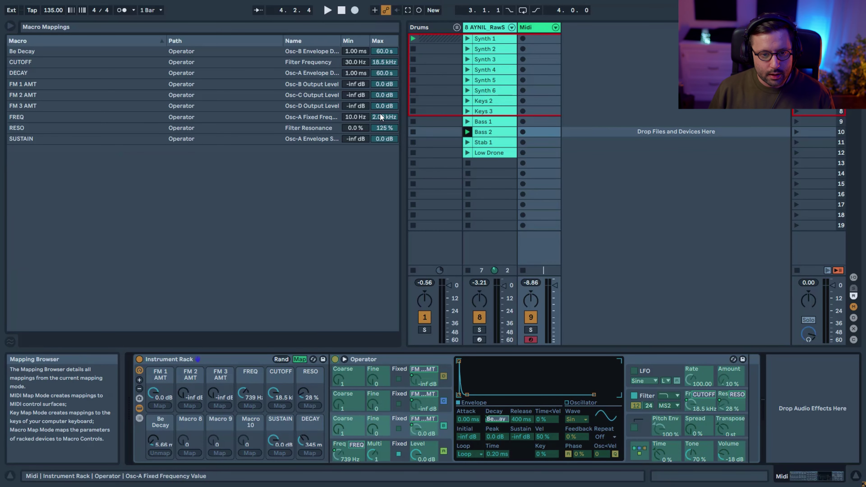
left_click(384, 54)
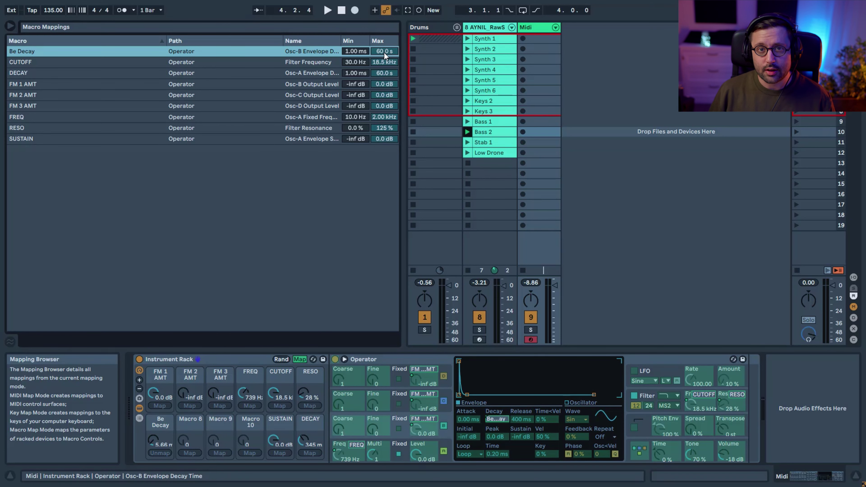
type("200")
key("Return")
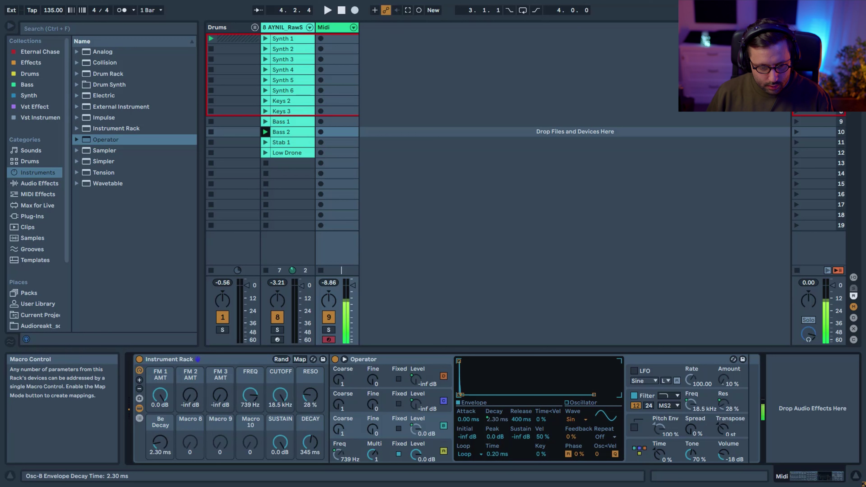
left_click_drag(160, 442, 160, 446)
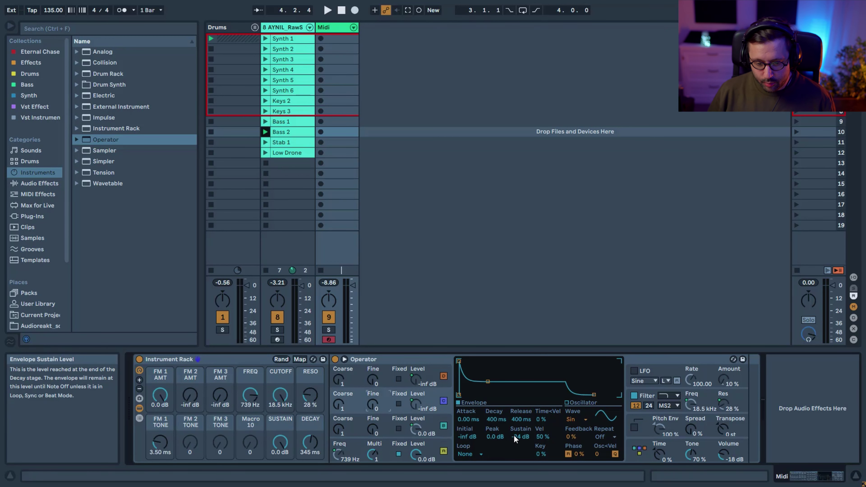
Set oscillator C's envelope to Loop mode with a sustain of -inf dB and a decay of 1.00 ms
left_click(514, 434)
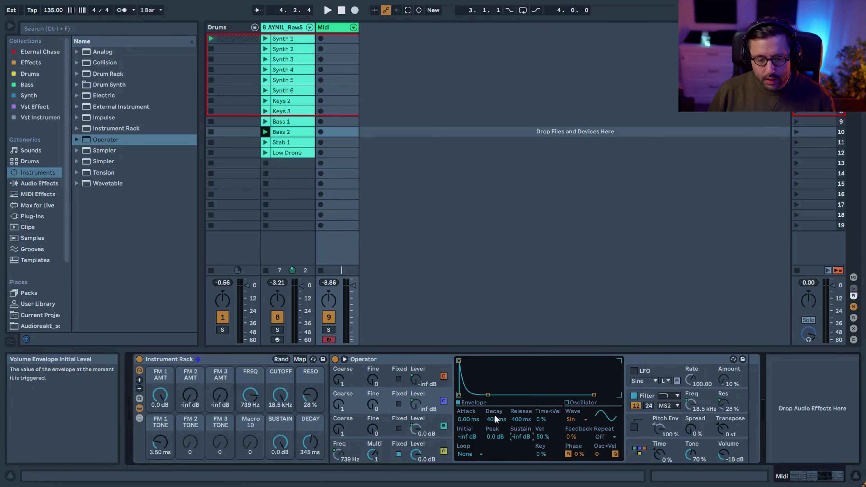
left_click(470, 454)
left_click(470, 420)
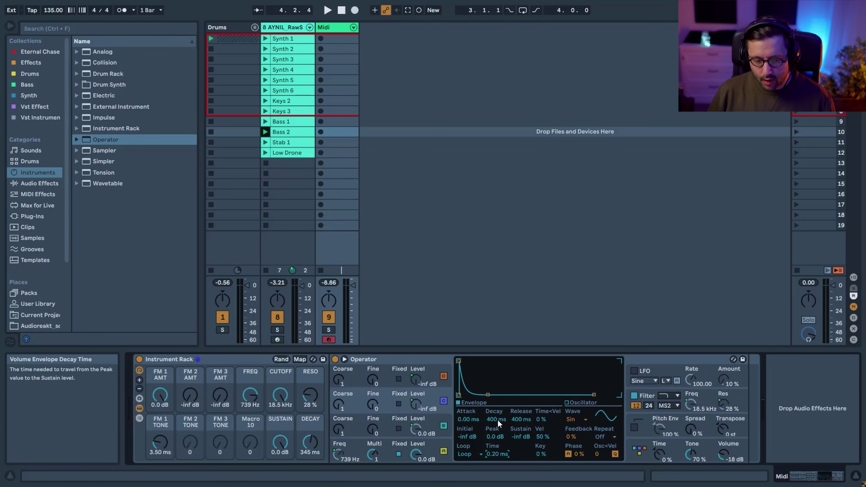
left_click_drag(498, 419, 498, 475)
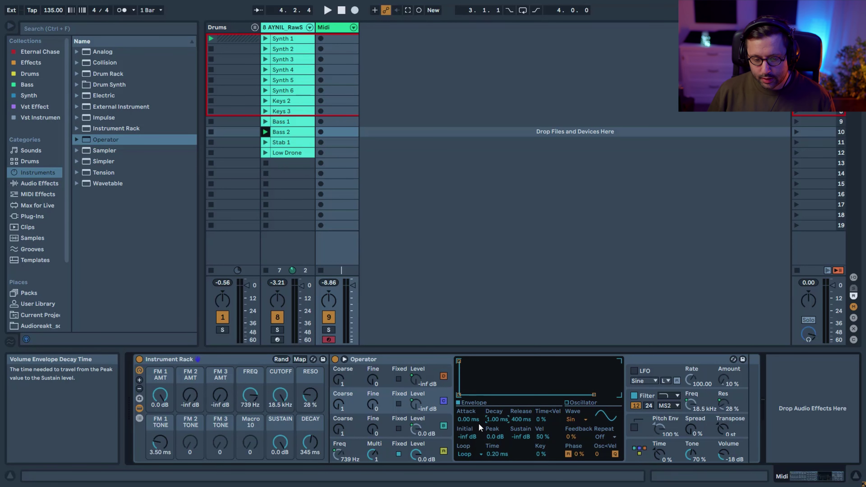
Lower the FM 1 AMT macro to -inf dB and raise FM 2 AMT to 0.0 dB
left_click(160, 395)
left_click_drag(160, 395, 160, 460)
left_click_drag(190, 396, 190, 329)
Raise oscillator C's envelope attack to 0.35 ms, map it to the FM 2 TONE macro, and try the macro
left_click_drag(468, 419, 468, 413)
right_click(464, 420)
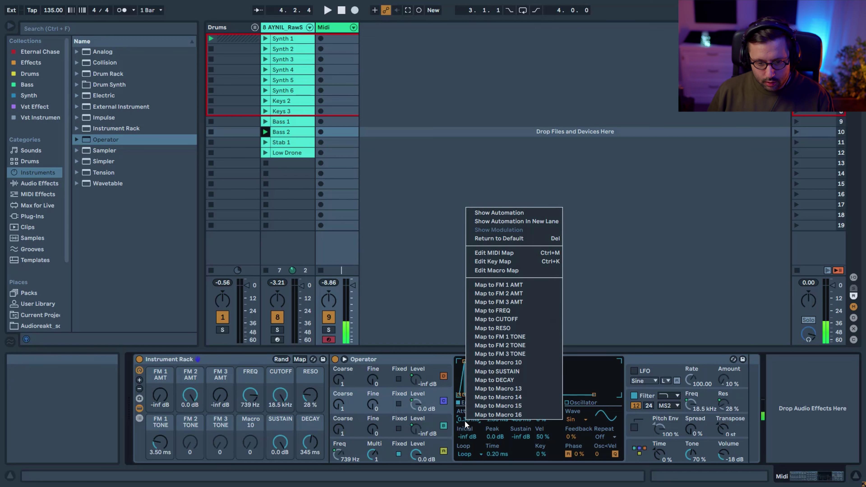
left_click(500, 345)
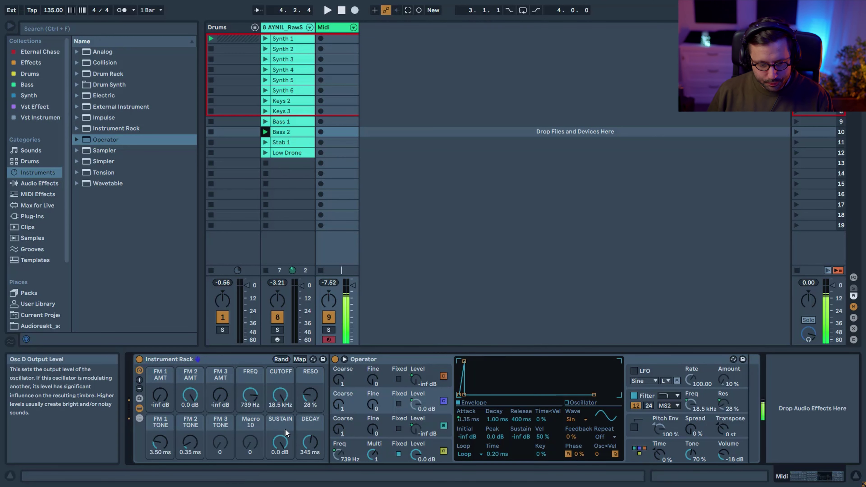
left_click_drag(190, 441, 190, 435)
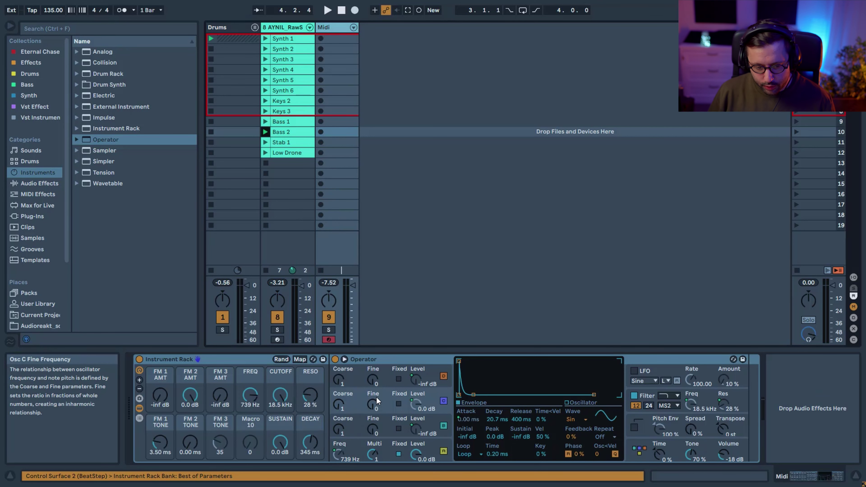
Turn on fixed frequency for oscillator D and map its frequency to the FREQ macro
left_click(398, 379)
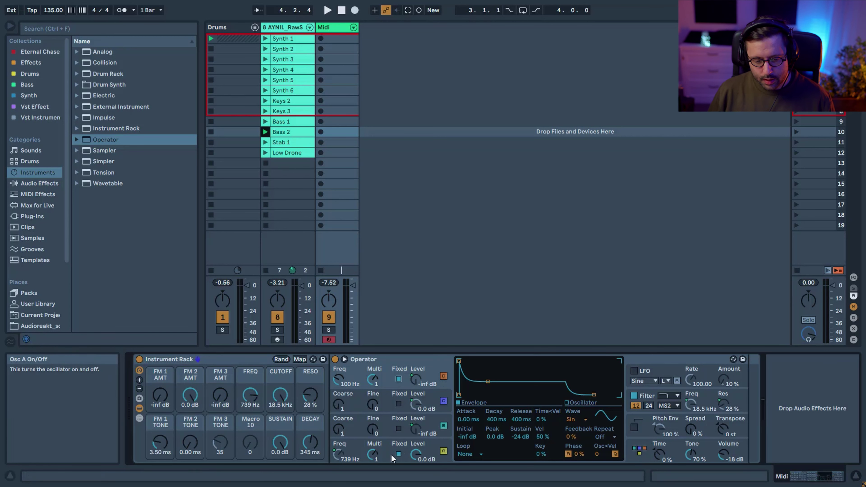
right_click(340, 380)
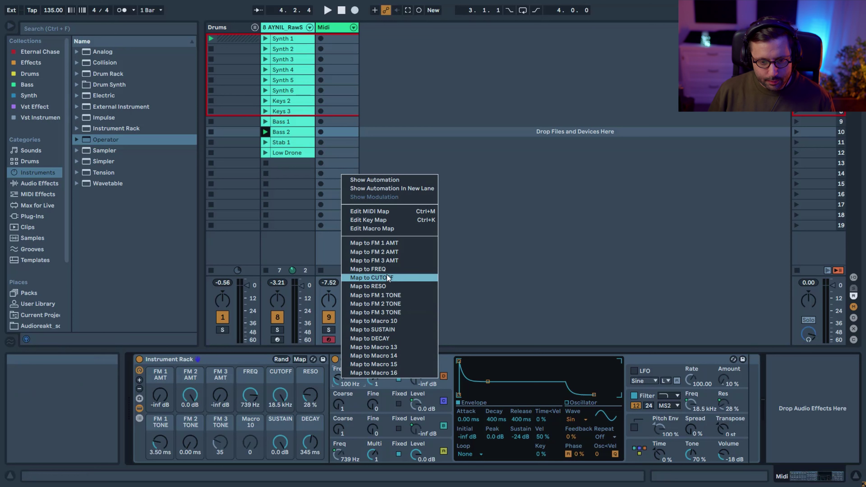
left_click(381, 269)
Raise the FM 3 AMT macro to 0.0 dB and set FREQ to 393 Hz
left_click_drag(249, 395, 250, 423)
left_click(446, 459)
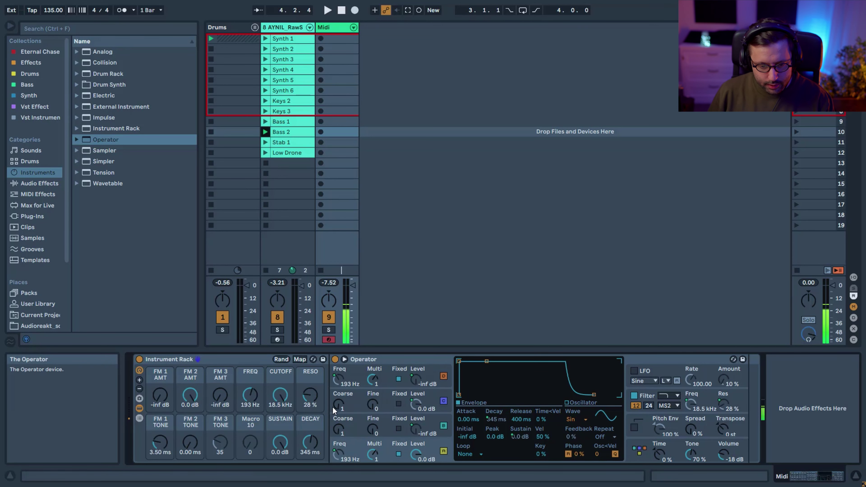
left_click_drag(220, 395, 220, 376)
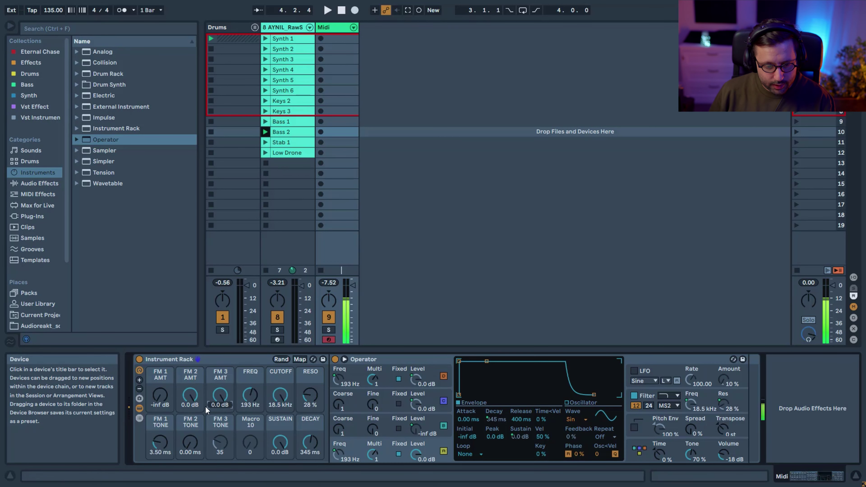
left_click_drag(249, 396, 250, 385)
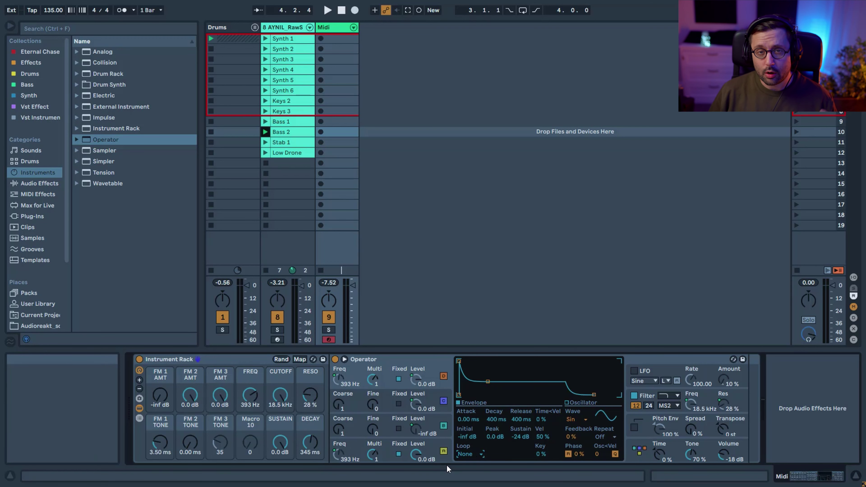
Set oscillator D's envelope to Loop mode with a sustain of -inf dB and an initial level of 0.0 dB
left_click(469, 455)
left_click(468, 420)
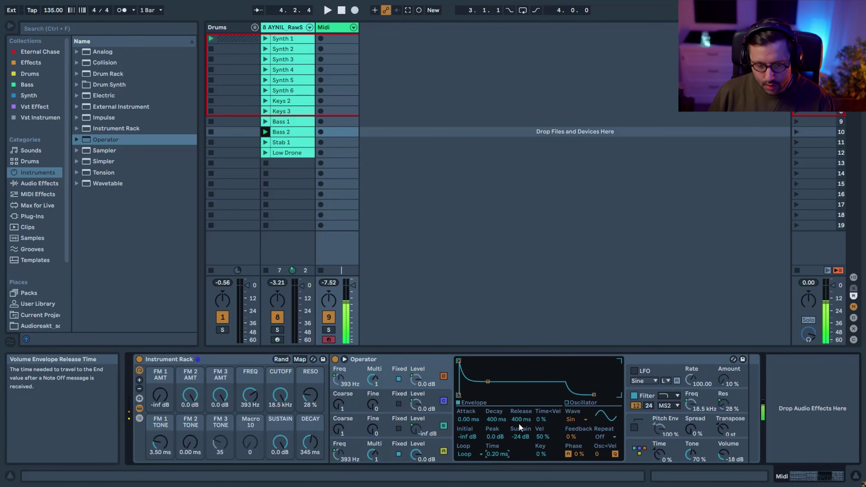
left_click_drag(520, 436, 520, 470)
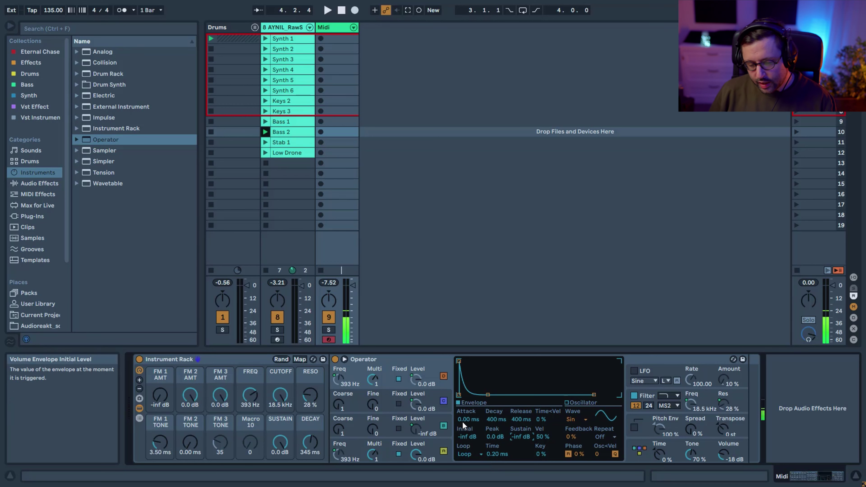
left_click_drag(464, 436, 464, 403)
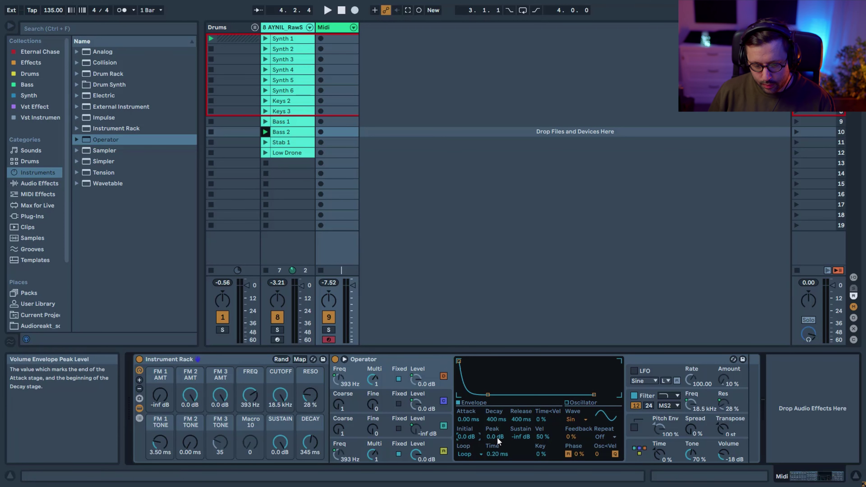
Shorten oscillator D's envelope decay and map it to the FM 3 TONE macro
left_click_drag(491, 420, 490, 448)
right_click(490, 420)
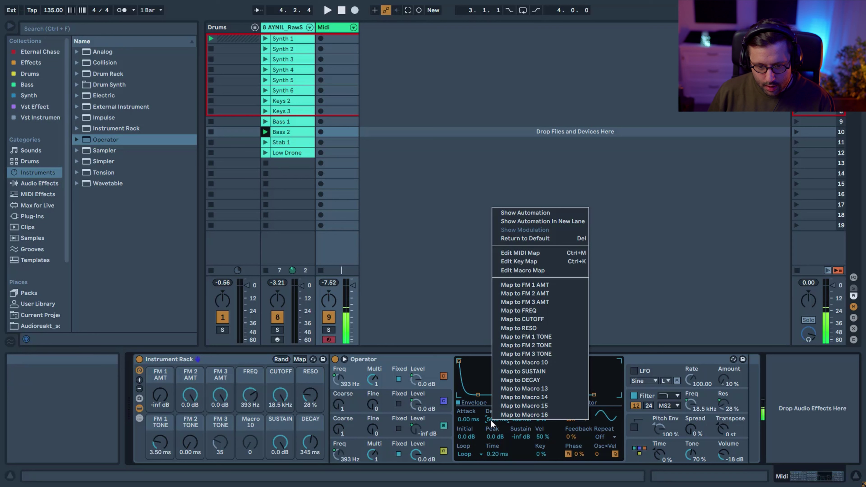
left_click(548, 355)
Limit the mapping maximums of the DECAY and FM 3 TONE macros to 200 ms
left_click(300, 359)
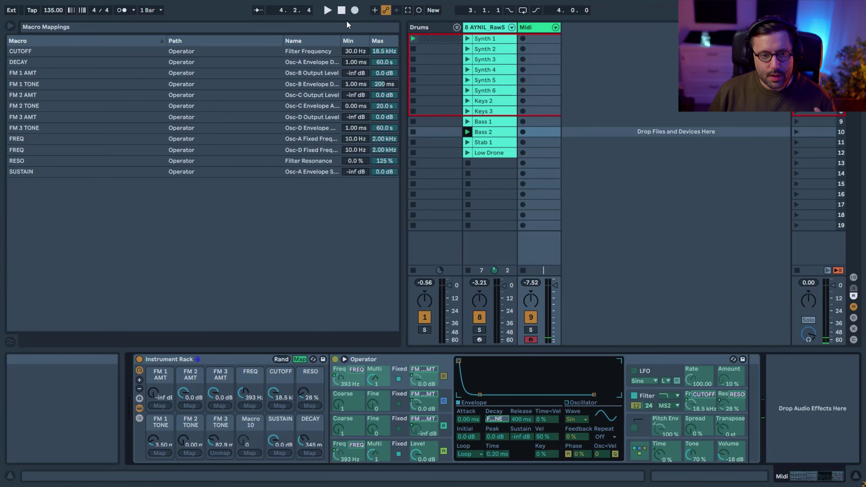
left_click(384, 65)
type("200")
key("Return")
left_click(385, 129)
type("2")
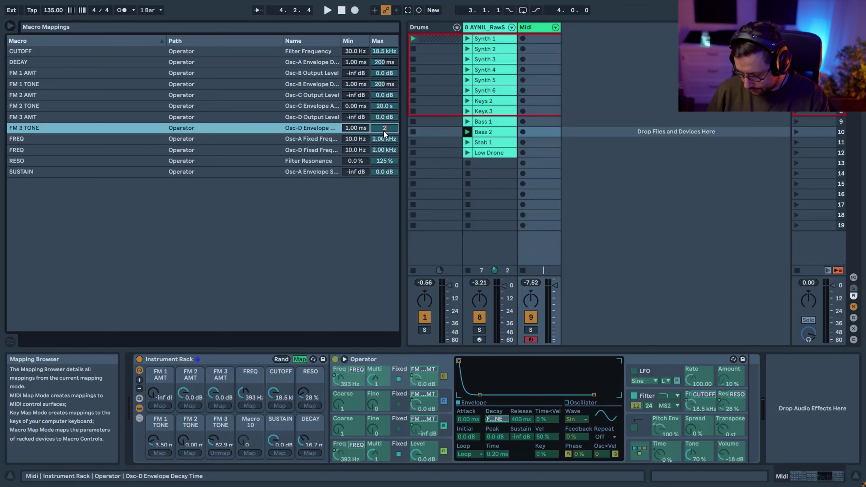
key("Return")
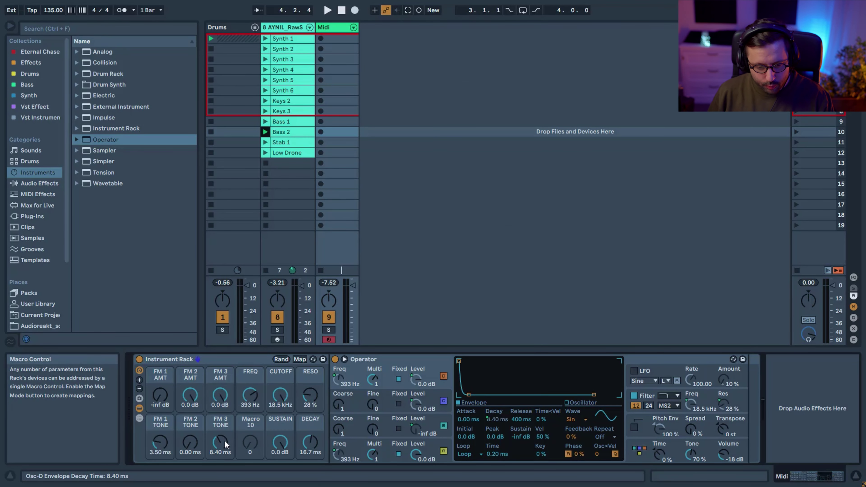
Set FM 2 AMT to -11 dB, FM 2 TONE to 62.6 ms, FM 3 AMT to -14 dB and FM 3 TONE to 7.72 ms
mouse_move(224, 440)
left_mouse_down()
mouse_move(224, 453)
mouse_move(224, 445)
left_mouse_up()
left_click_drag(194, 403, 197, 411)
left_click_drag(191, 443, 191, 435)
left_click_drag(193, 399, 219, 405)
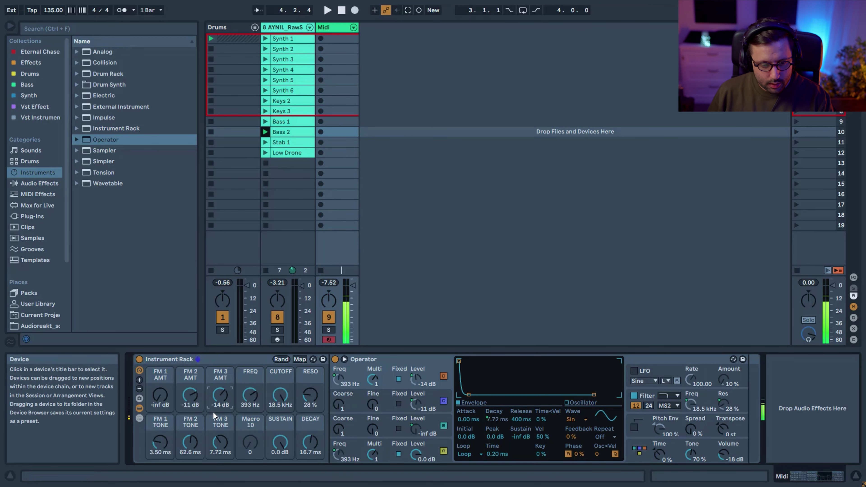
Set the FM 1 AMT macro to -16 dB and FM 1 TONE to 7.72 ms
left_click_drag(172, 445, 165, 447)
left_click_drag(160, 388, 160, 353)
left_click_drag(159, 445, 159, 433)
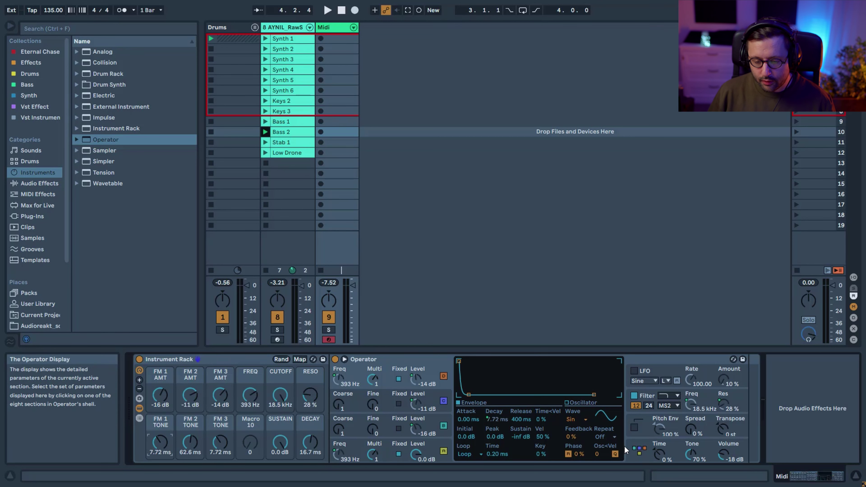
Map the feedback of oscillators D and C to Macro 10, renaming the macro FREQ TONE
left_click(574, 438)
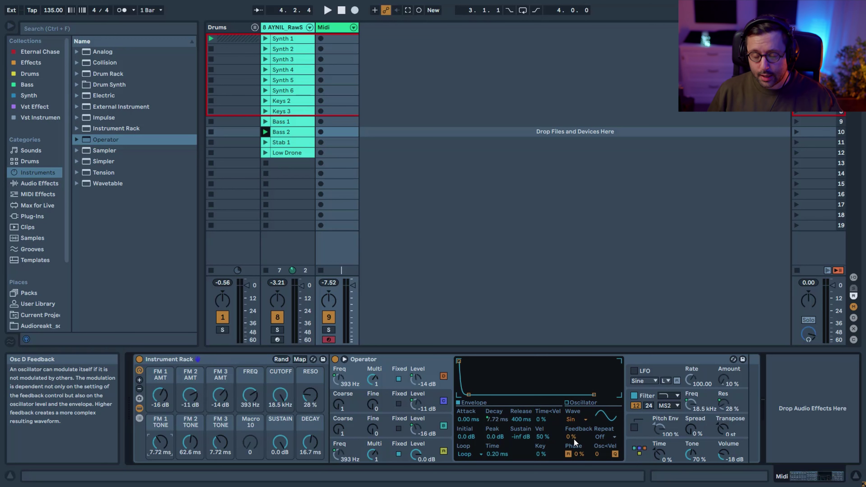
right_click(570, 438)
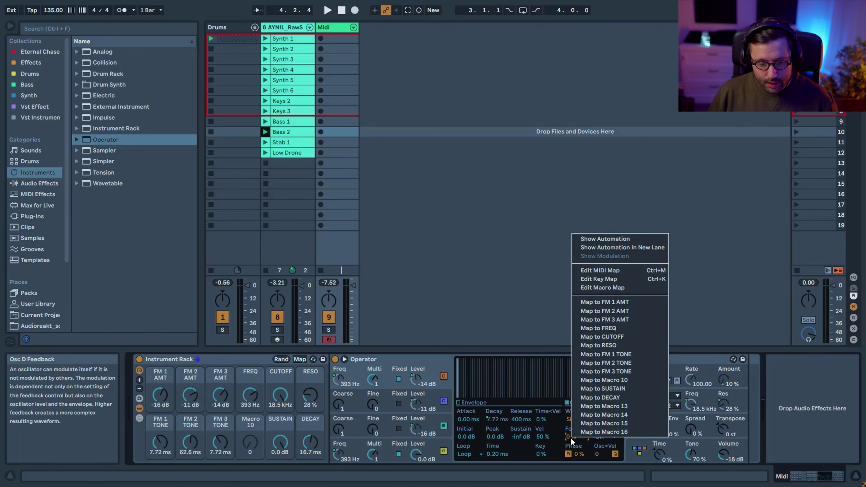
left_click(624, 381)
left_click(254, 426)
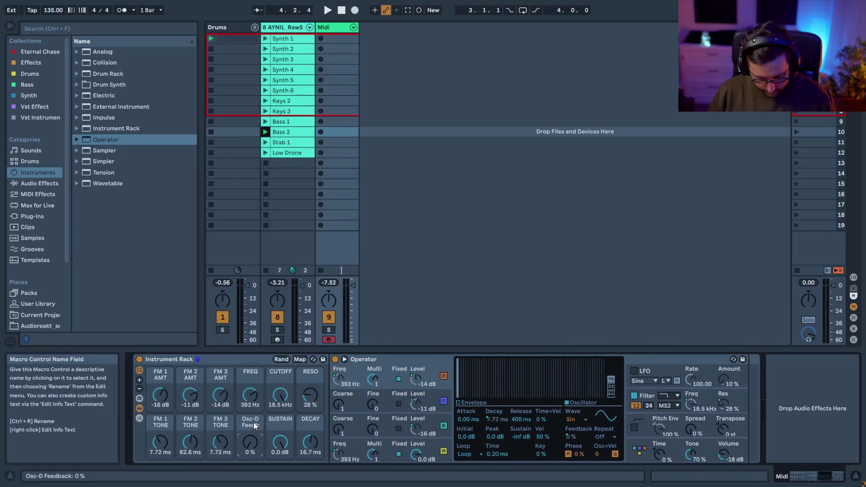
key("ctrl+r")
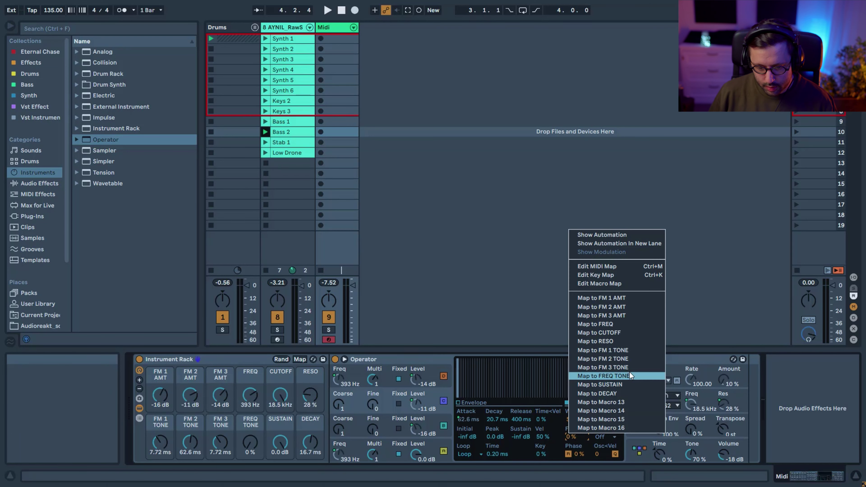
left_click(627, 376)
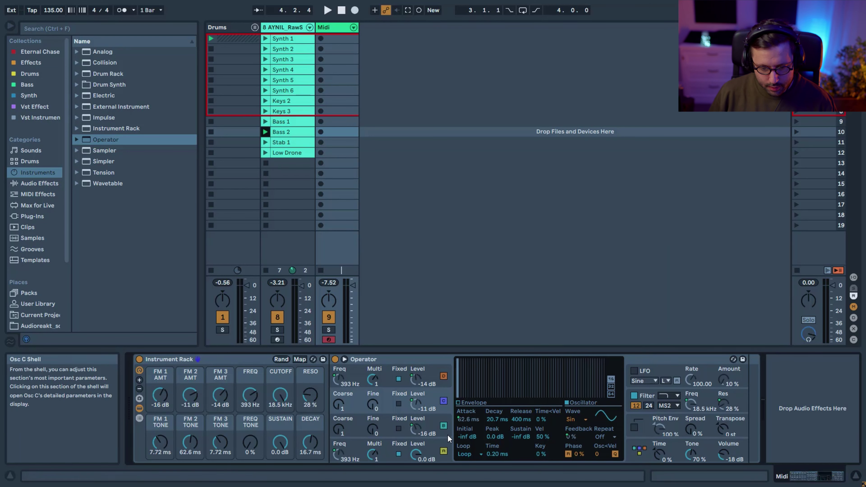
Map the feedback of oscillator B to the FREQ TONE macro
right_click(570, 437)
left_click(603, 375)
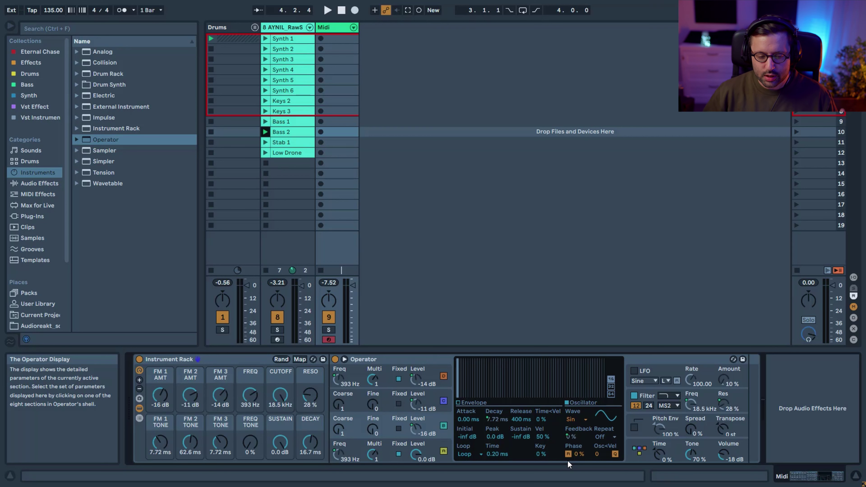
Set the mapping maximum of the DECAY macro to 6 s and that of FM 2 TONE to 200 ms
right_click(311, 444)
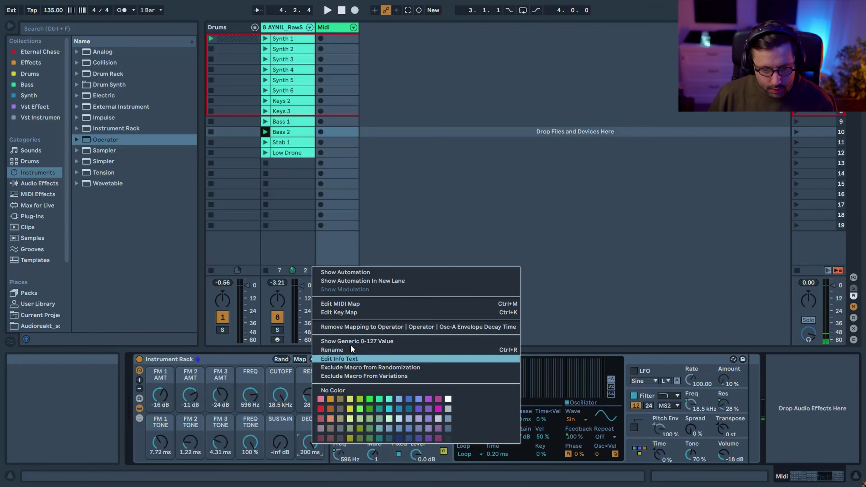
left_click(317, 349)
left_click(300, 359)
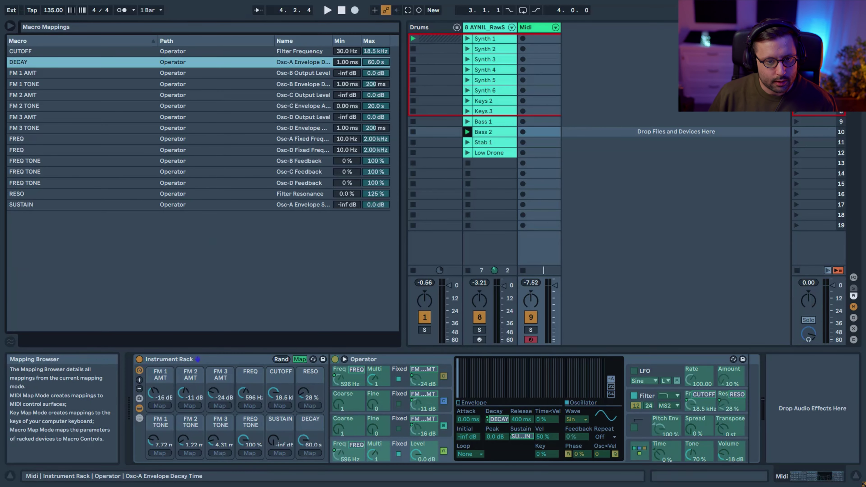
type("6")
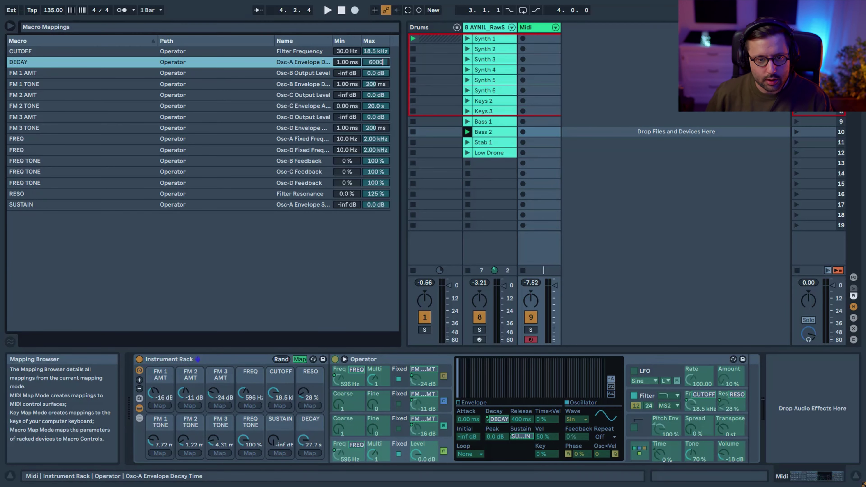
key("Return")
left_click(375, 105)
type("200")
key("Return")
left_click(300, 359)
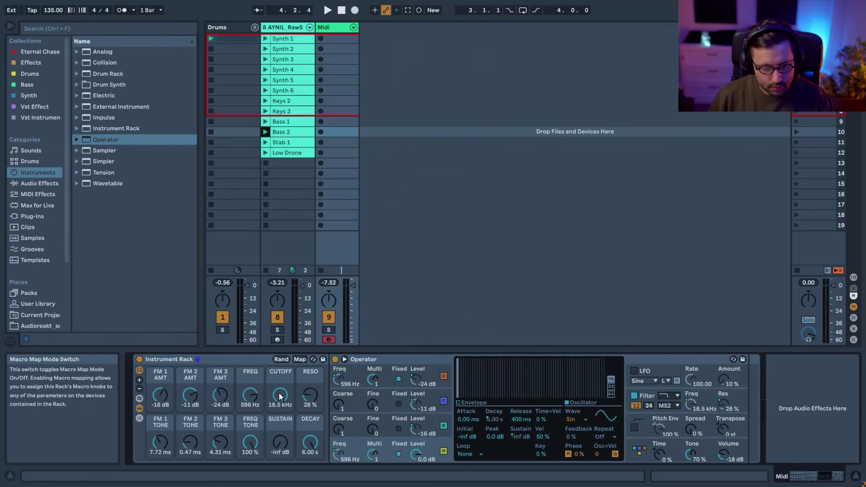
Set DECAY to 1.52 s, CUTOFF to 86.8 Hz, FM 3 TONE to 8.75 ms, FM 3 AMT to -9.1 dB, FREQ to 151 Hz and RESO to 49%
left_click_drag(309, 442, 310, 461)
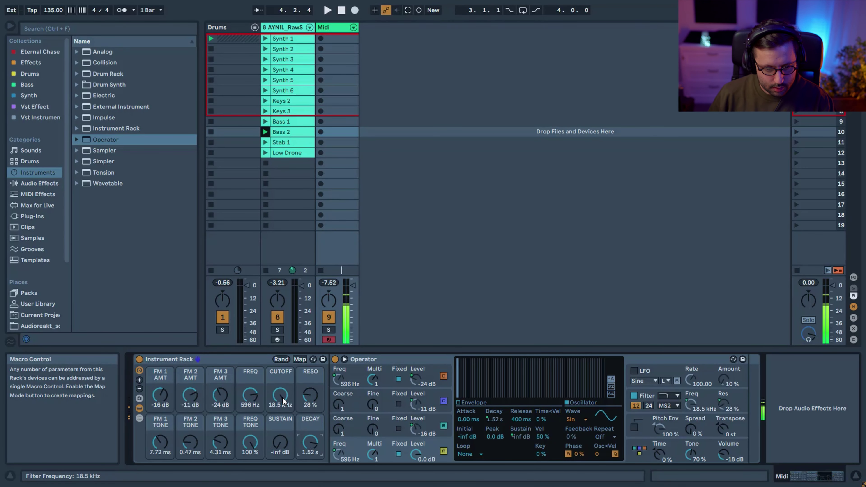
left_click_drag(282, 405, 282, 440)
left_click_drag(220, 449, 218, 439)
left_click_drag(219, 402, 254, 414)
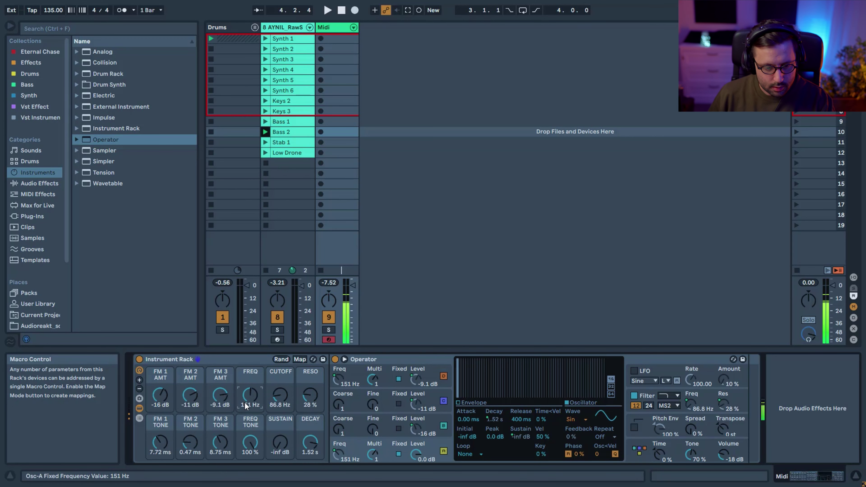
left_click_drag(310, 395, 310, 385)
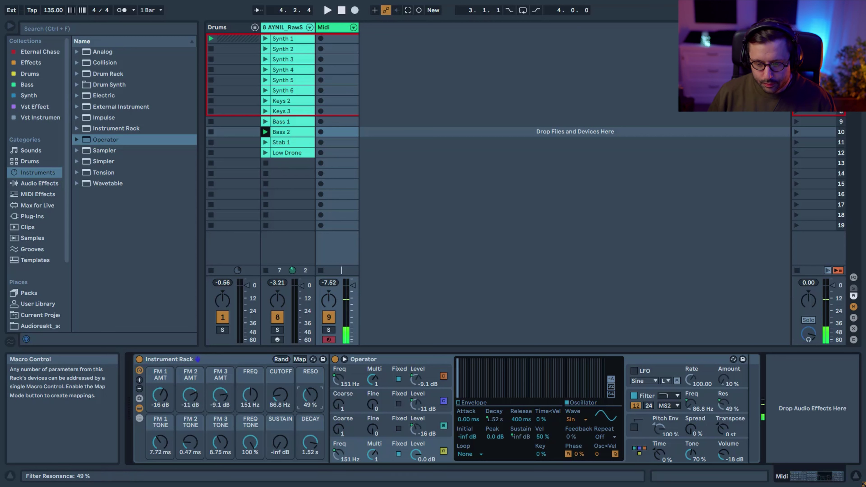
Add a Saturator after the instrument rack and set its drive to 3.43 dB
left_click(39, 184)
left_click(78, 52)
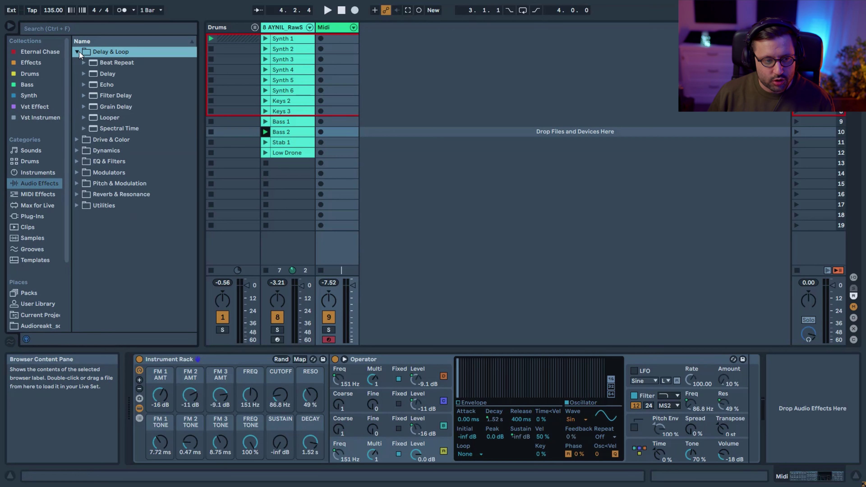
left_click(78, 51)
left_click(77, 64)
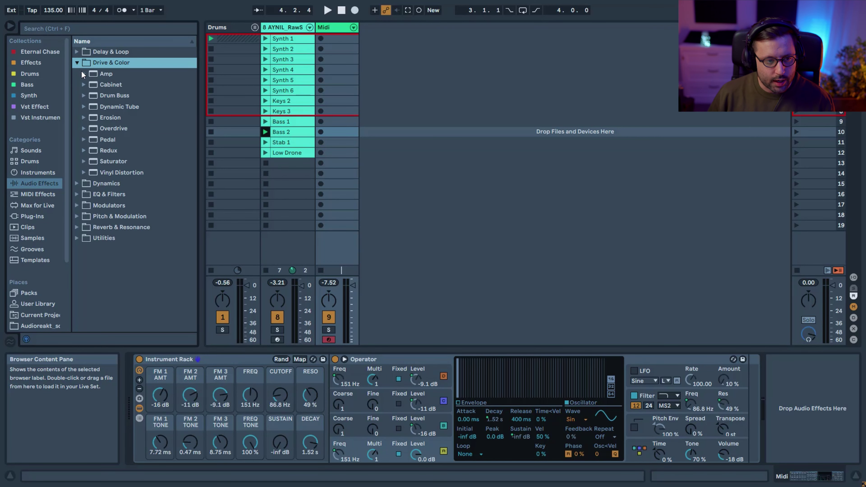
left_click_drag(110, 163, 754, 440)
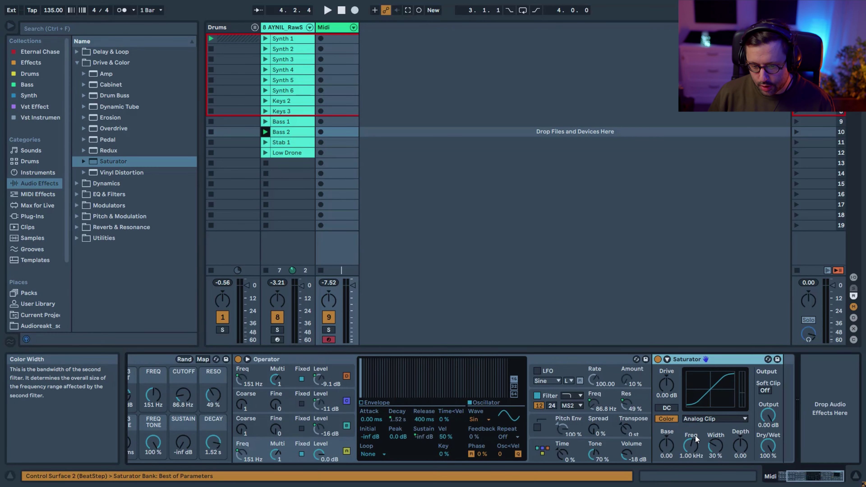
left_click_drag(665, 387, 666, 378)
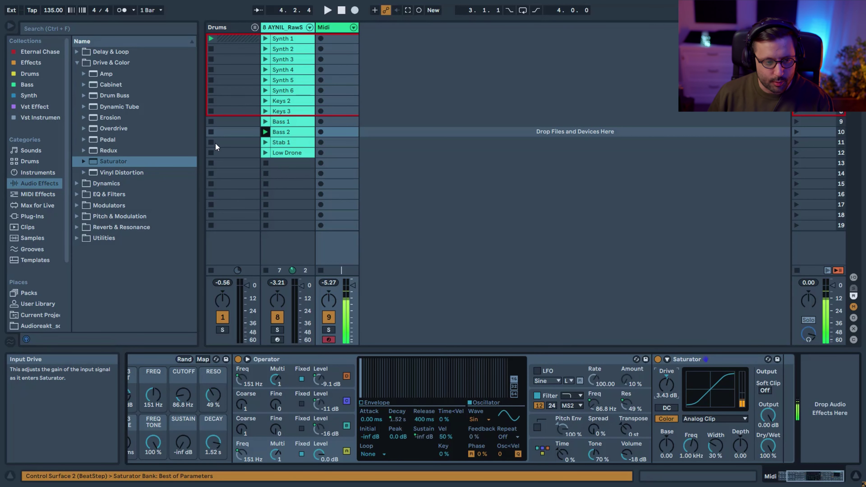
Add a Delay after the Saturator with its filter at 3.88 kHz, width 4.53, feedback 35% and dry/wet 30%
left_click(79, 53)
left_click_drag(107, 74, 791, 394)
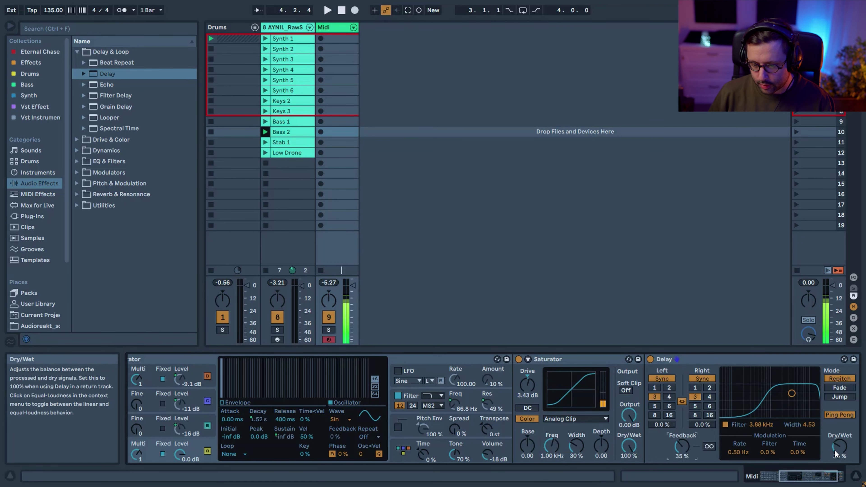
Load the Hybrid Reverb preset AYNIL_DarkHall_LongClean after the Delay and set its dry/wet to 34%
left_click(121, 195)
left_click(119, 140)
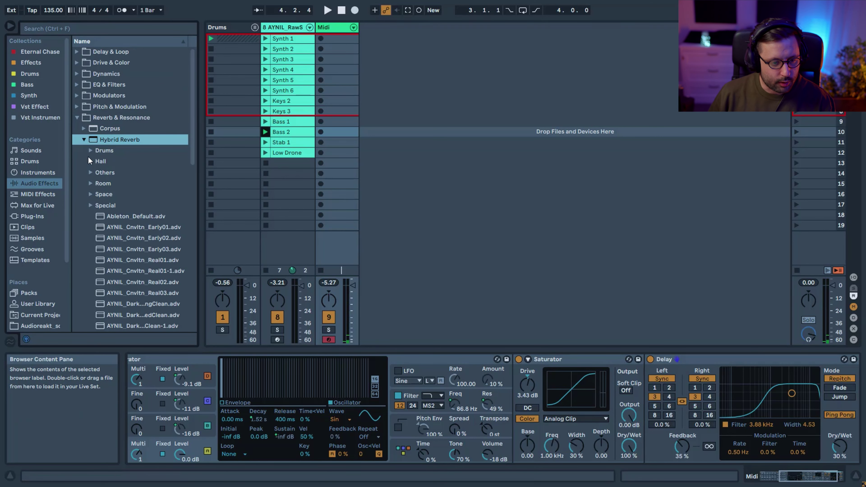
scroll(184, 224, "down", 1)
scroll(188, 223, "down", 2)
left_click_drag(200, 220, 781, 418)
left_click_drag(841, 446, 841, 451)
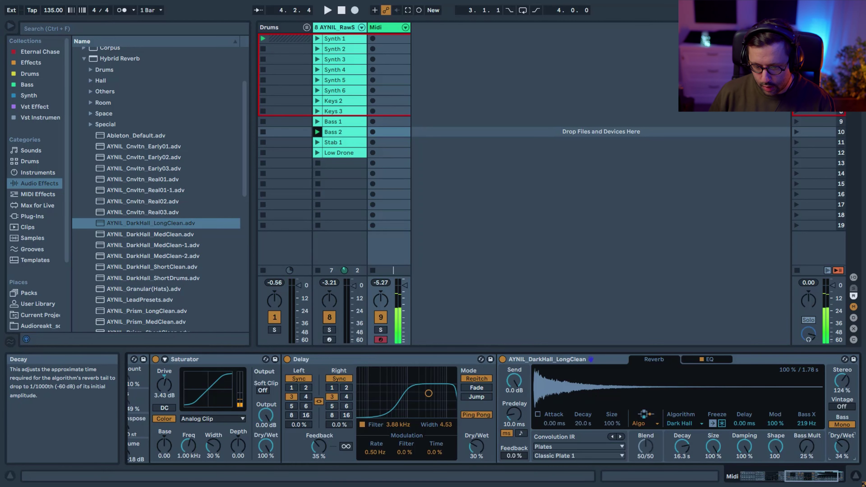
Set the reverb decay to 3.40 s and move the highest band of its EQ to 9.17 kHz at -11 dB
left_click_drag(682, 447, 681, 467)
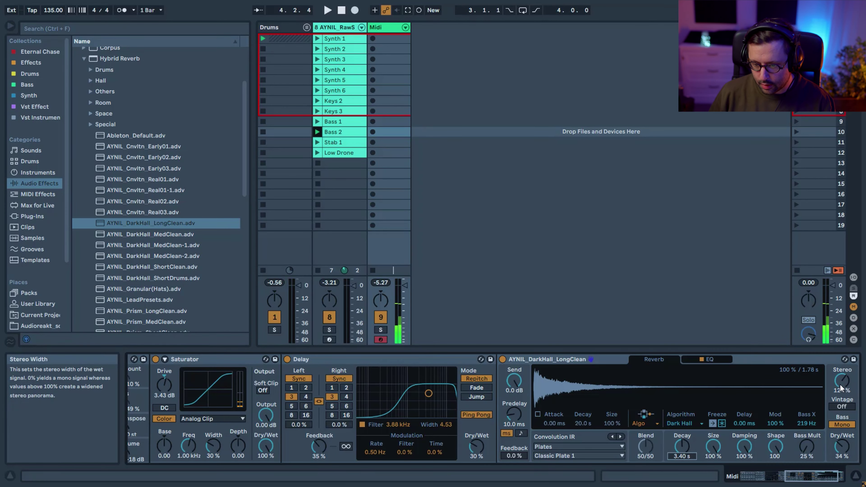
left_click(712, 361)
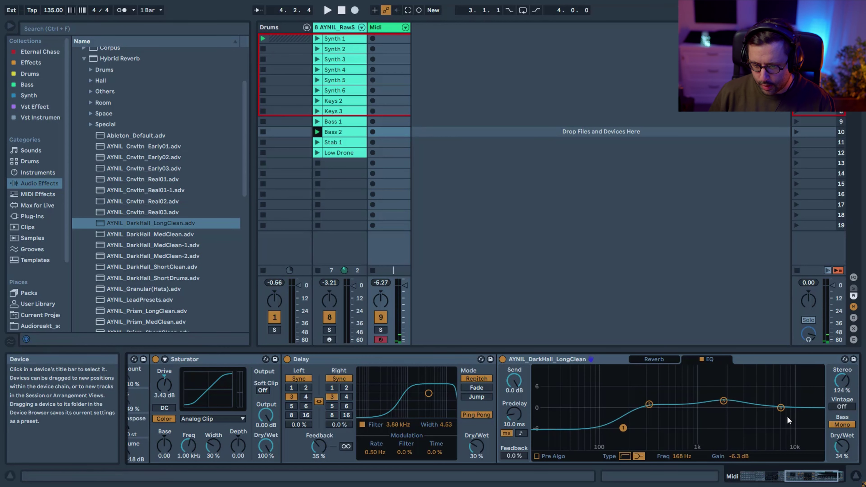
left_click_drag(780, 407, 789, 442)
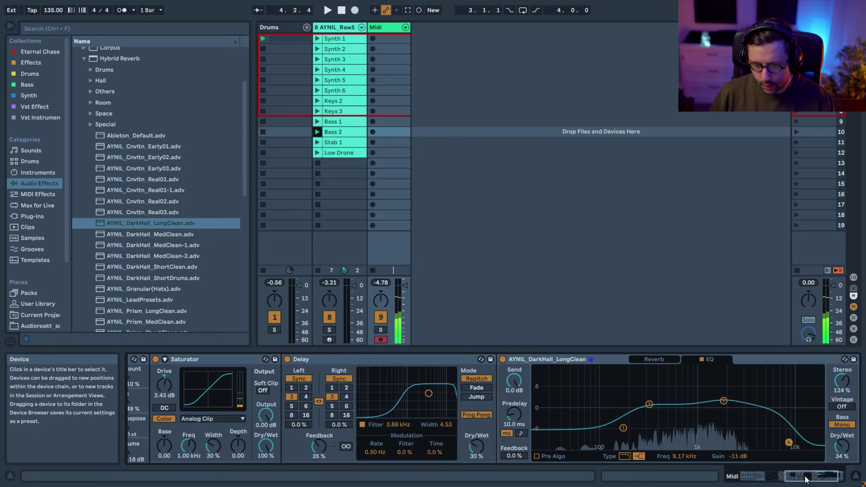
Set FM 3 AMT to 0 dB, FM 3 TONE to 7.72 ms, FM 2 AMT to -inf dB, FREQ to 347 Hz and CUTOFF to 185 Hz
left_click_drag(804, 476, 755, 475)
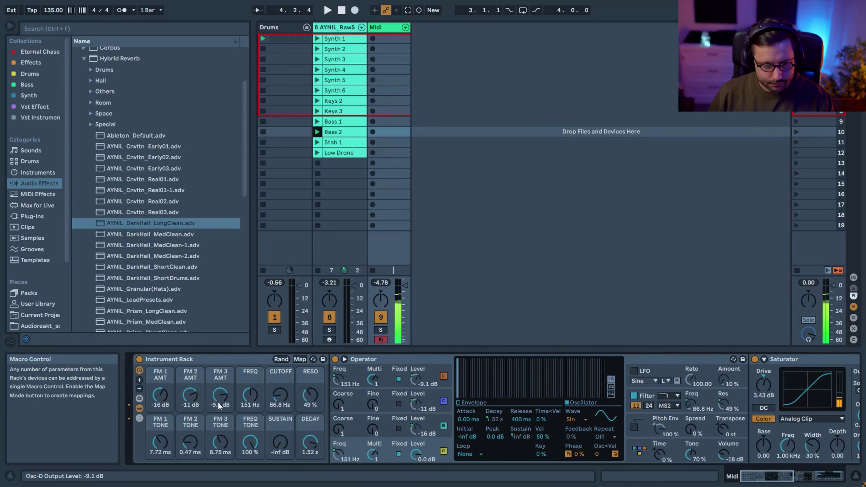
left_click_drag(218, 401, 220, 377)
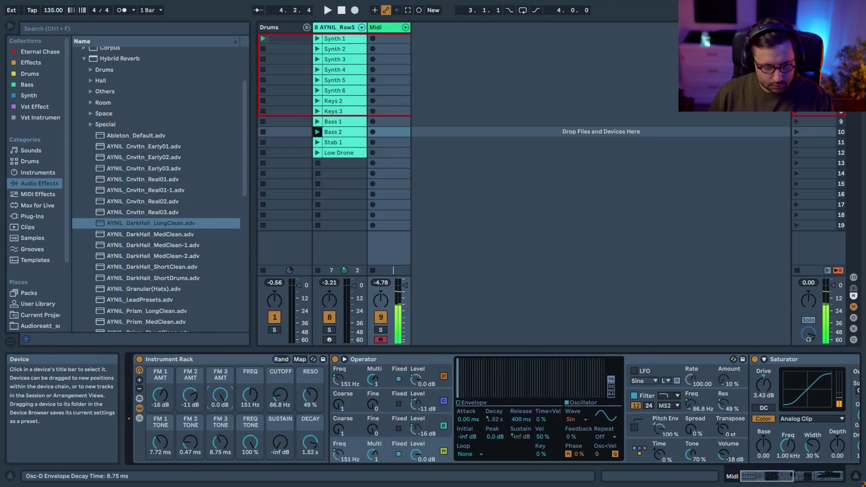
left_click_drag(219, 442, 220, 445)
left_click_drag(190, 395, 190, 411)
left_click_drag(280, 395, 280, 388)
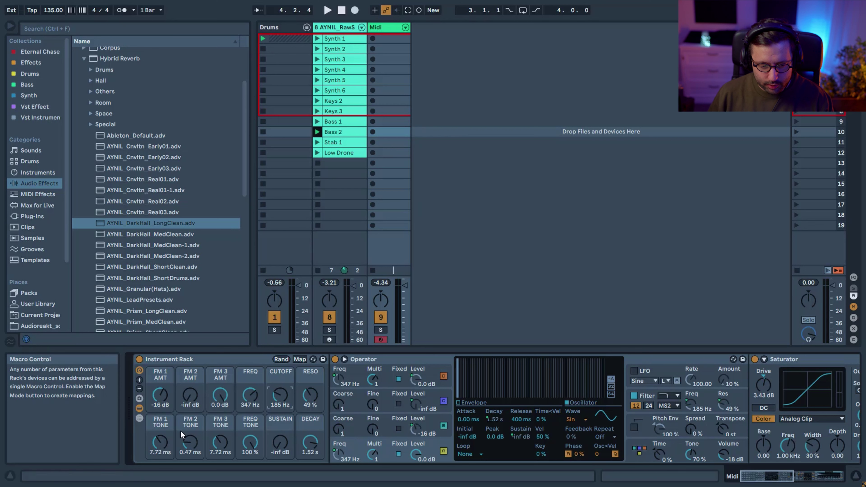
Set the macros FM 1 AMT to -inf dB, FM 3 TONE to 1.46 ms and FREQ TONE to 5%
left_click_drag(159, 396, 159, 412)
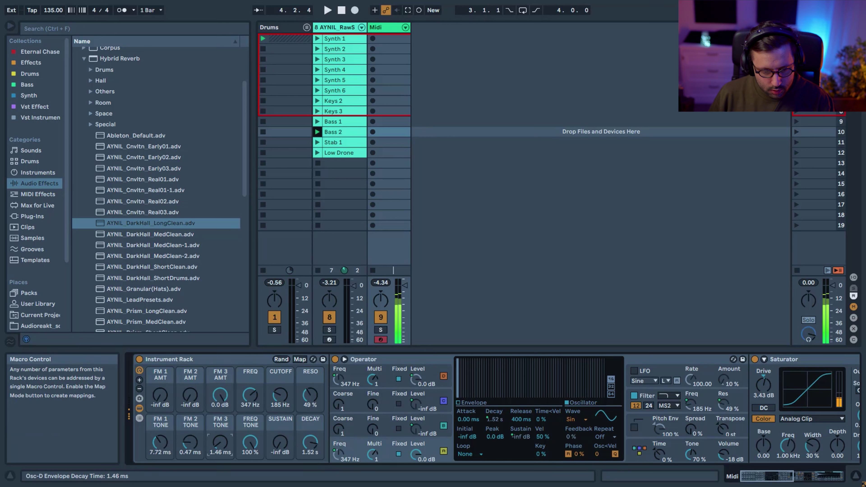
left_click_drag(250, 443, 250, 471)
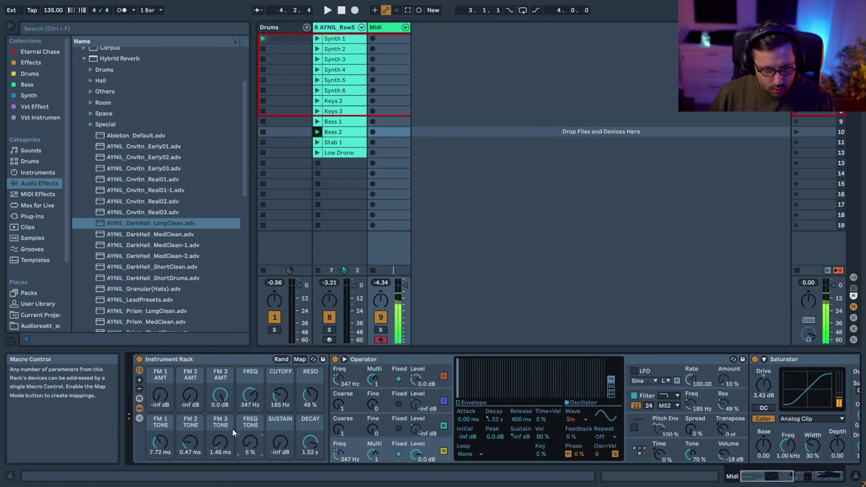
Set FM 2 AMT to -2.8 dB, FM 2 TONE to 1.88 ms, FM 3 AMT to -15 dB and FREQ to 178 Hz, keeping SUSTAIN at -inf dB
left_click_drag(201, 396, 200, 389)
left_click_drag(191, 442, 191, 446)
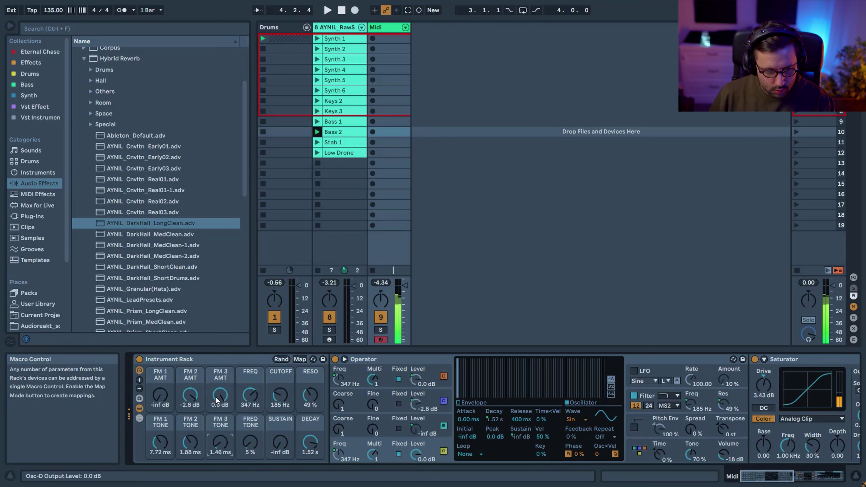
left_click_drag(219, 395, 249, 402)
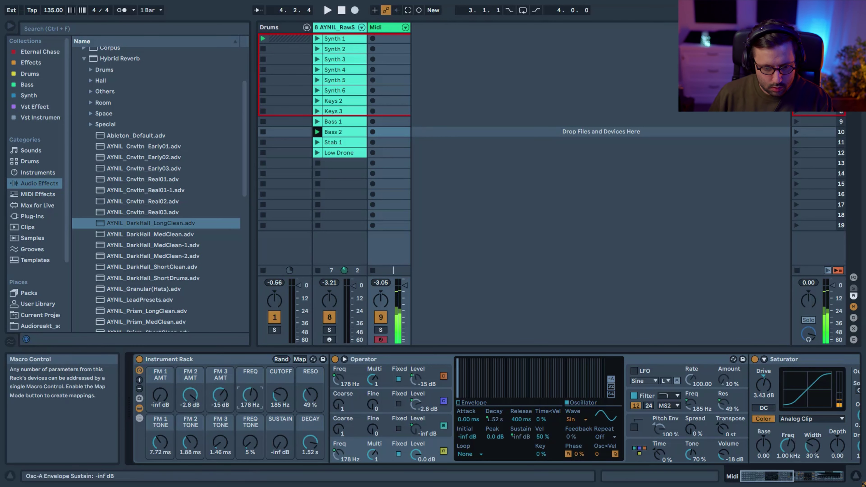
mouse_move(280, 444)
left_mouse_down()
mouse_move(280, 427)
mouse_move(280, 443)
left_mouse_up()
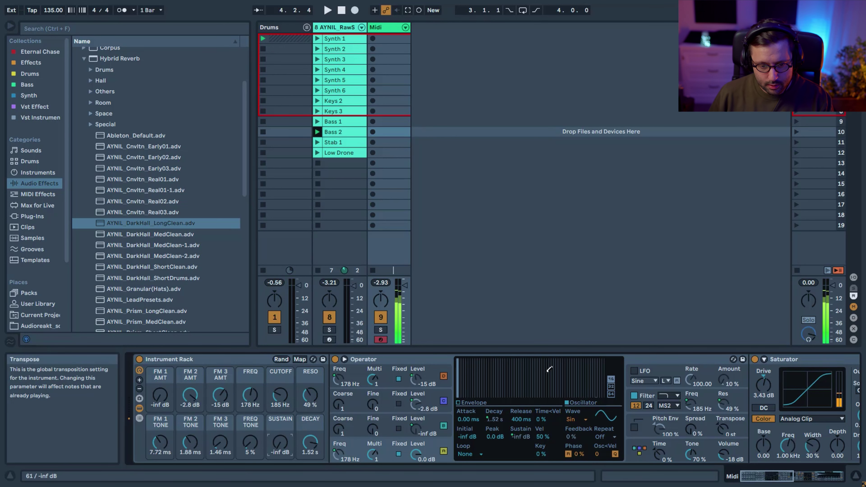
Show the AYNIL_RawSynth(Live11) rack and look through its stored macro variations
left_click(346, 291)
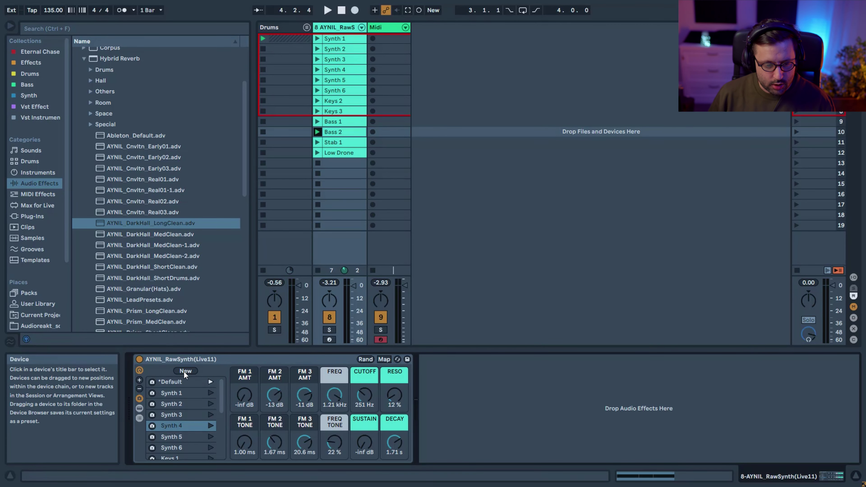
mouse_move(221, 409)
left_mouse_down()
mouse_move(217, 459)
mouse_move(224, 397)
left_mouse_up()
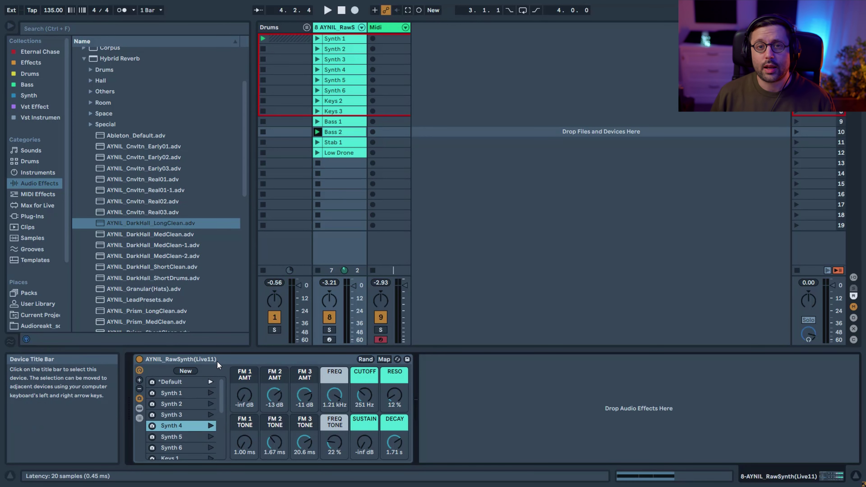